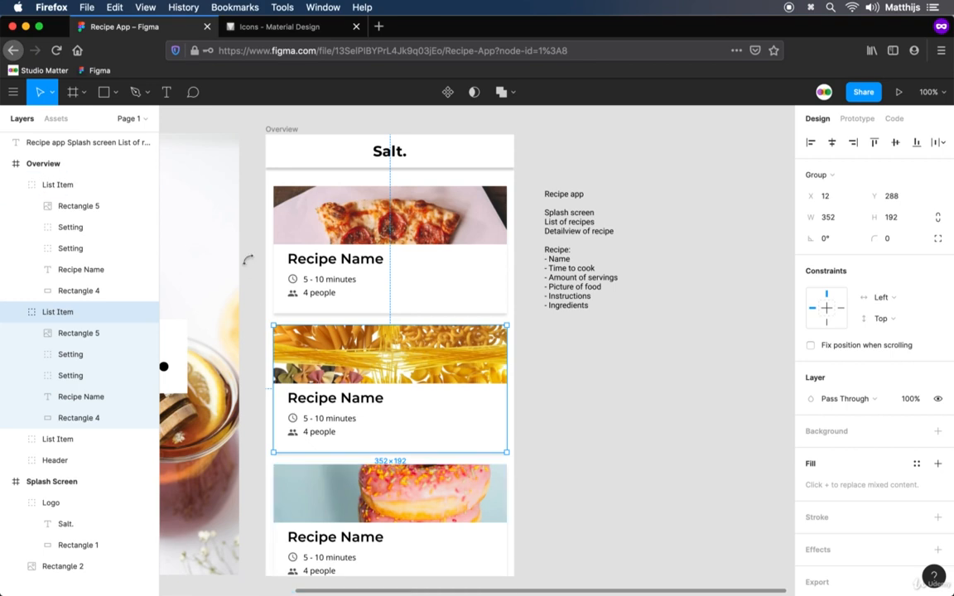
# Try font size 32 on the pizza card's "5 - 10 minutes" text and restore it to 12
pyautogui.click(77, 184)
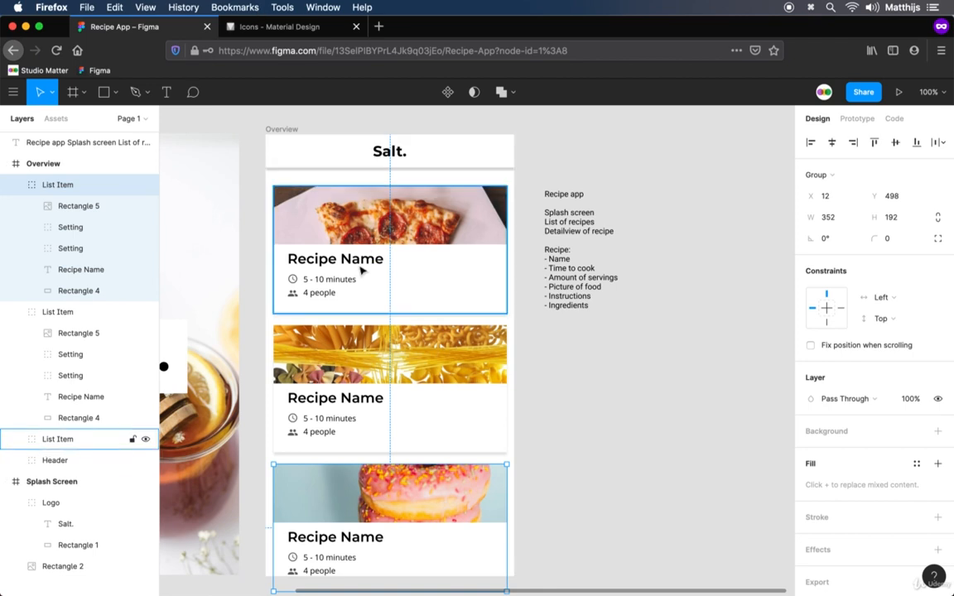
pyautogui.click(336, 281)
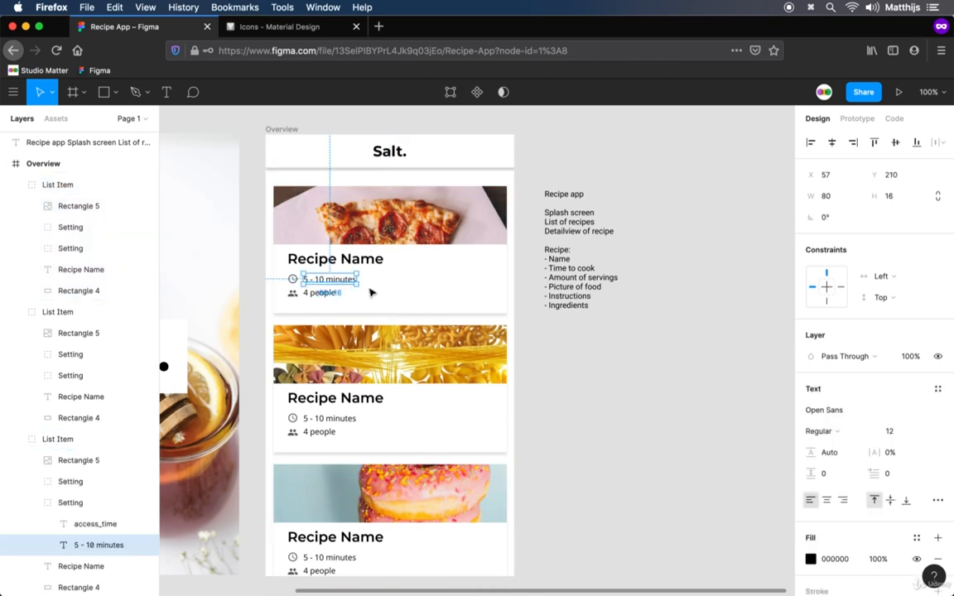
pyautogui.click(915, 434)
pyautogui.write('32')
pyautogui.press('Return')
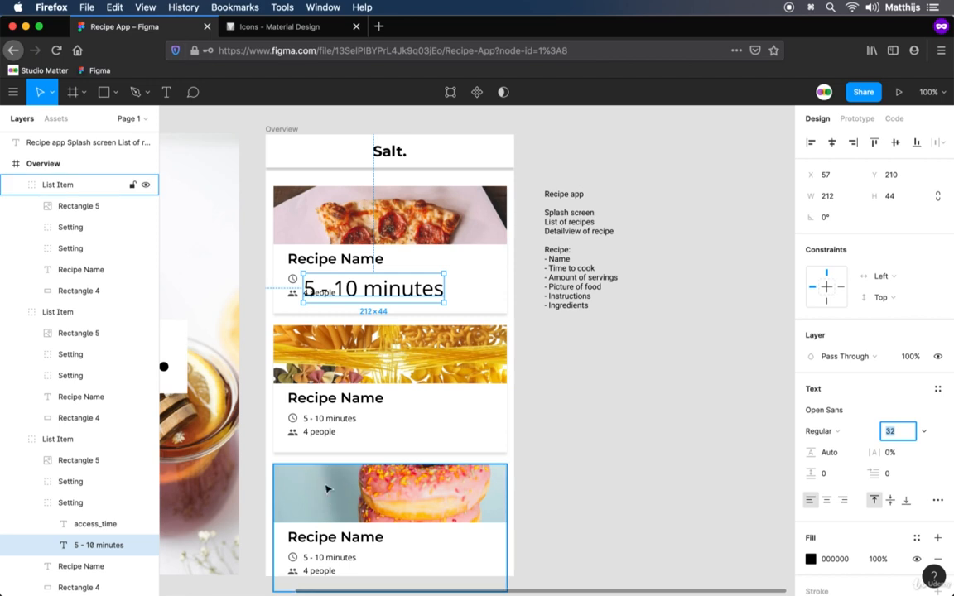
pyautogui.write('12')
pyautogui.press('Return')
pyautogui.press('Return')
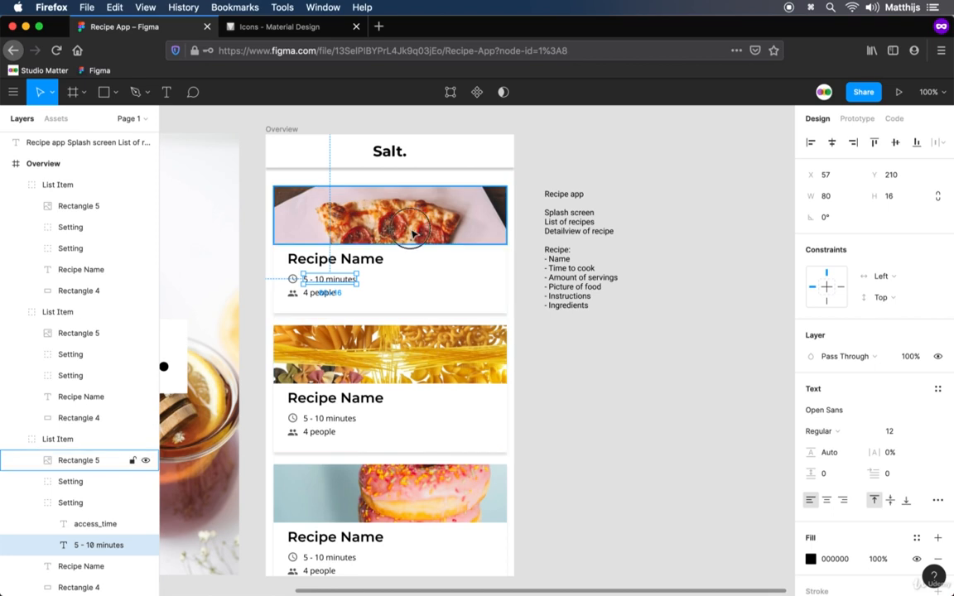
pyautogui.click(374, 212)
pyautogui.click(555, 346)
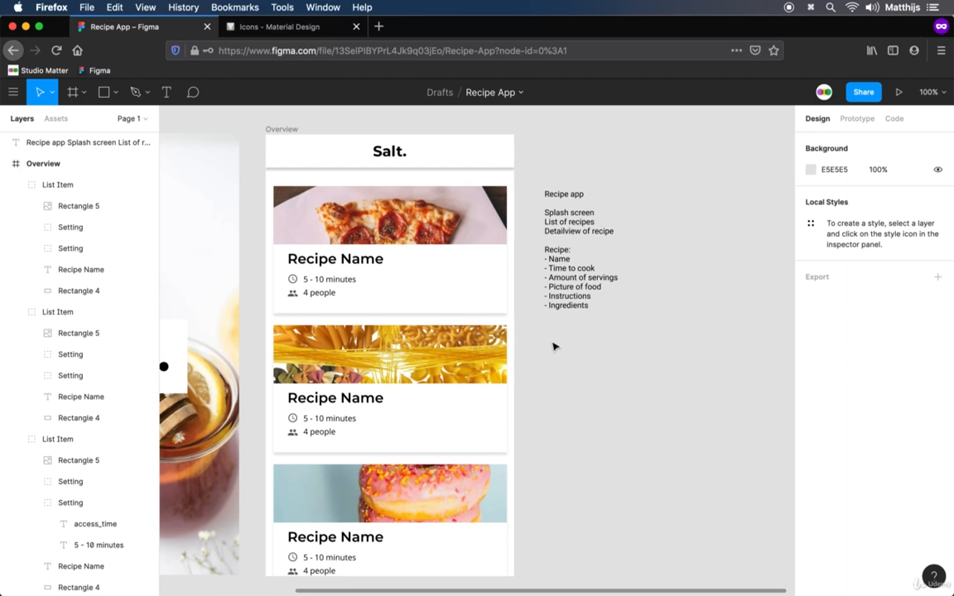
# Delete the pasta and donut list items from the Overview frame and move the recipe app notes farther away from it
pyautogui.click(554, 387)
pyautogui.moveTo(536, 532); pyautogui.dragTo(353, 375)
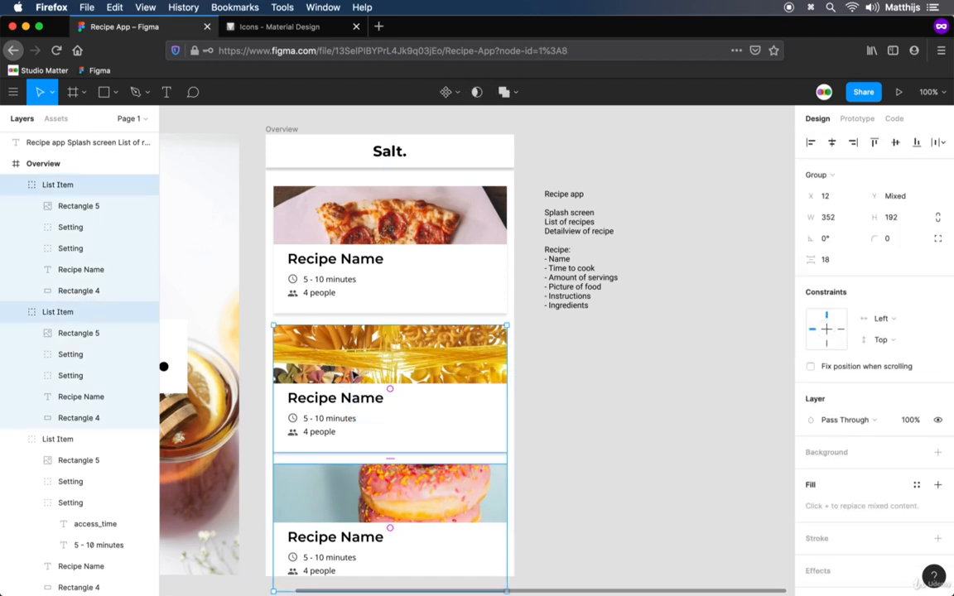
pyautogui.press('Delete')
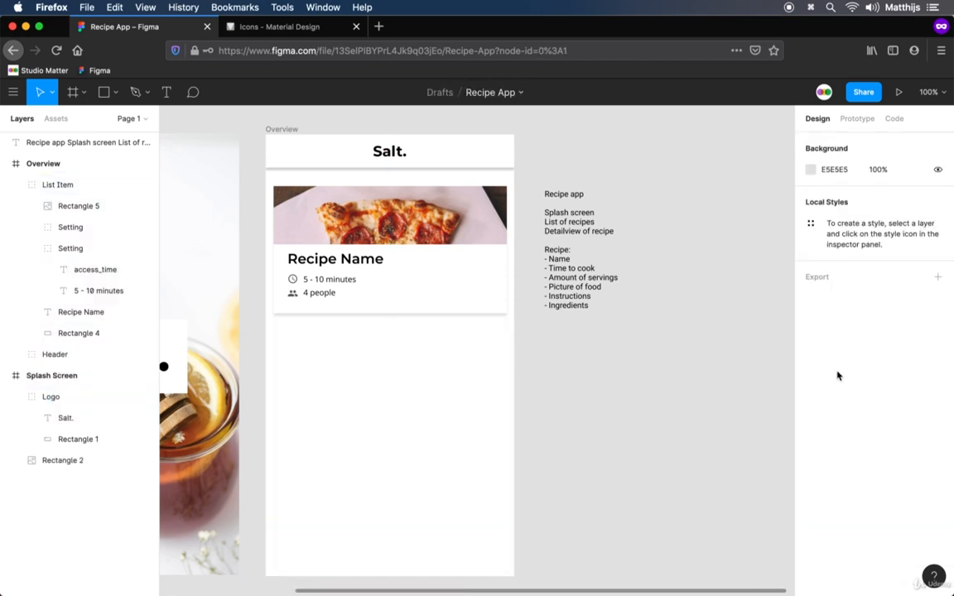
pyautogui.moveTo(536, 209); pyautogui.dragTo(718, 220)
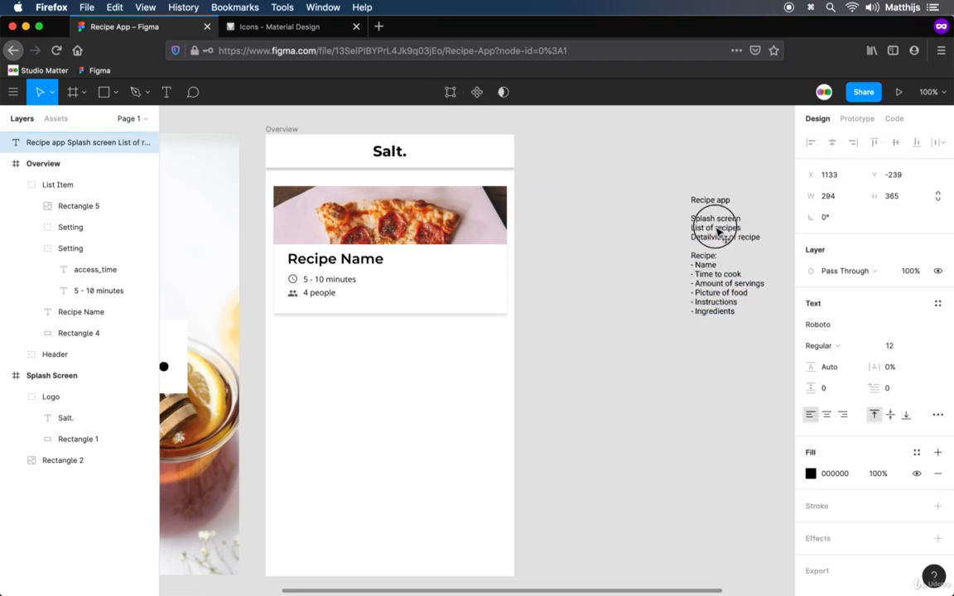
pyautogui.click(639, 283)
# Turn the pizza List Item group in the Overview frame into a component
pyautogui.click(341, 226)
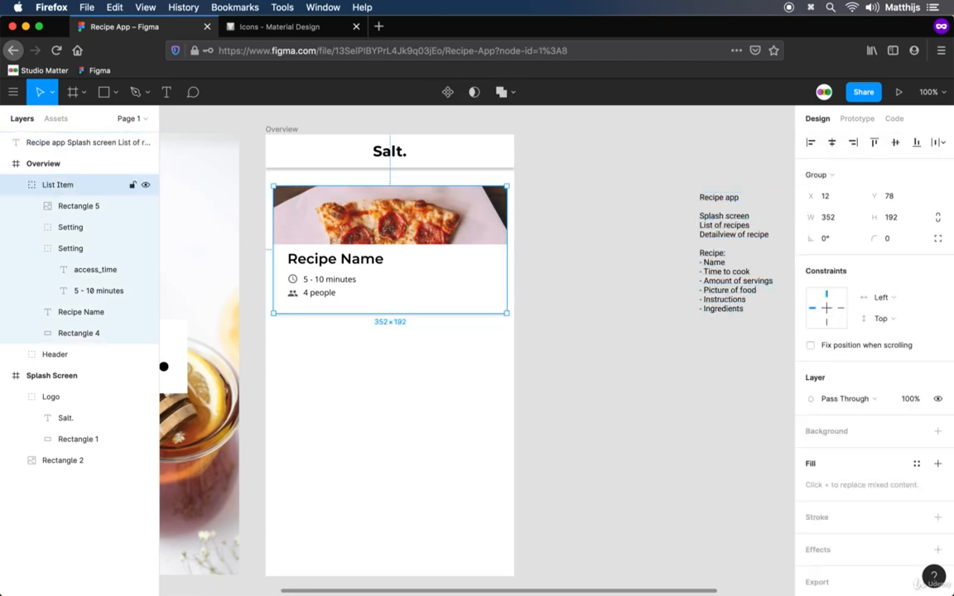
pyautogui.rightClick(403, 221)
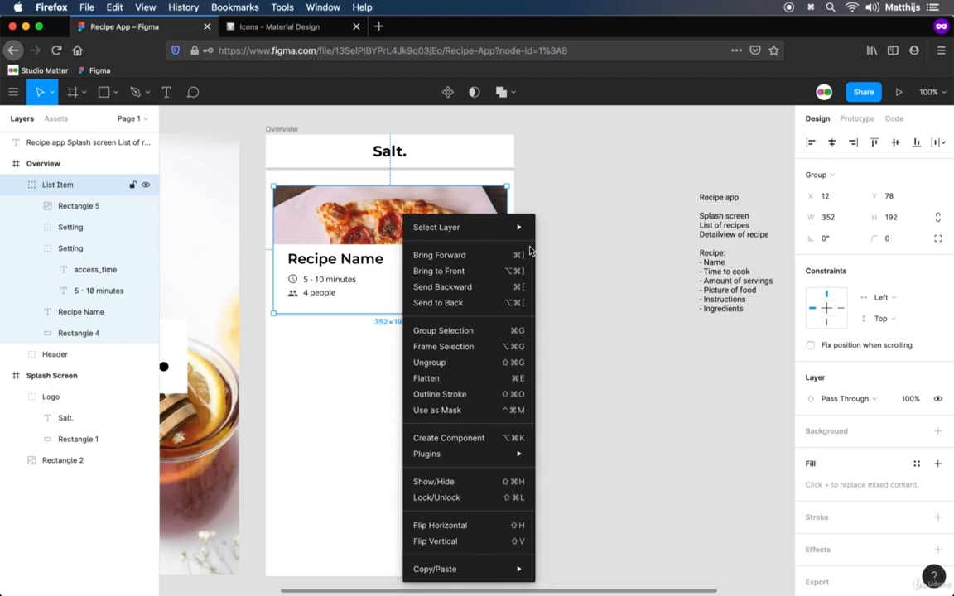
pyautogui.click(481, 440)
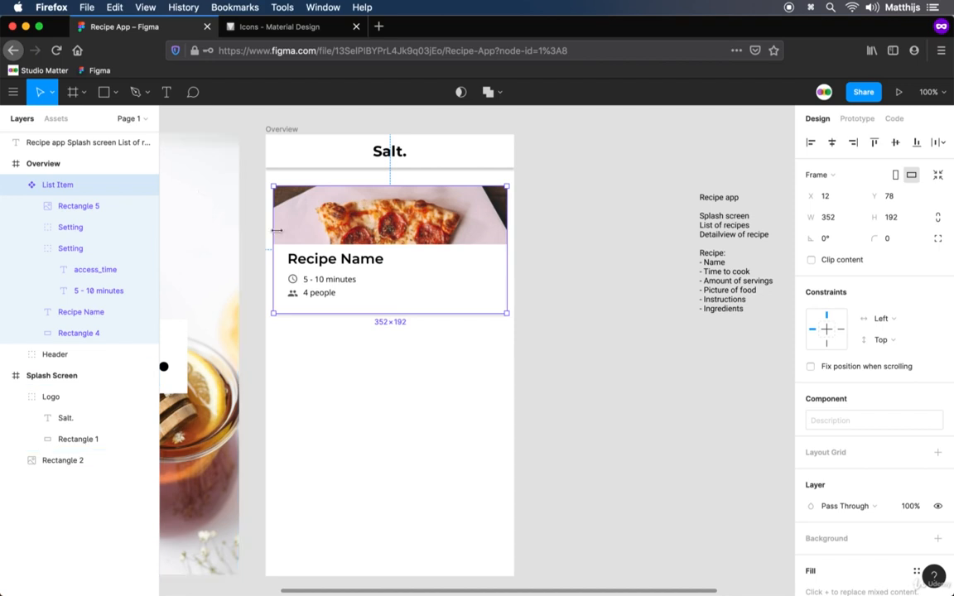
# Try pasting a copy of the List Item component directly over the master in the Overview frame, and undo it
pyautogui.press('super+c')
pyautogui.press('super+v')
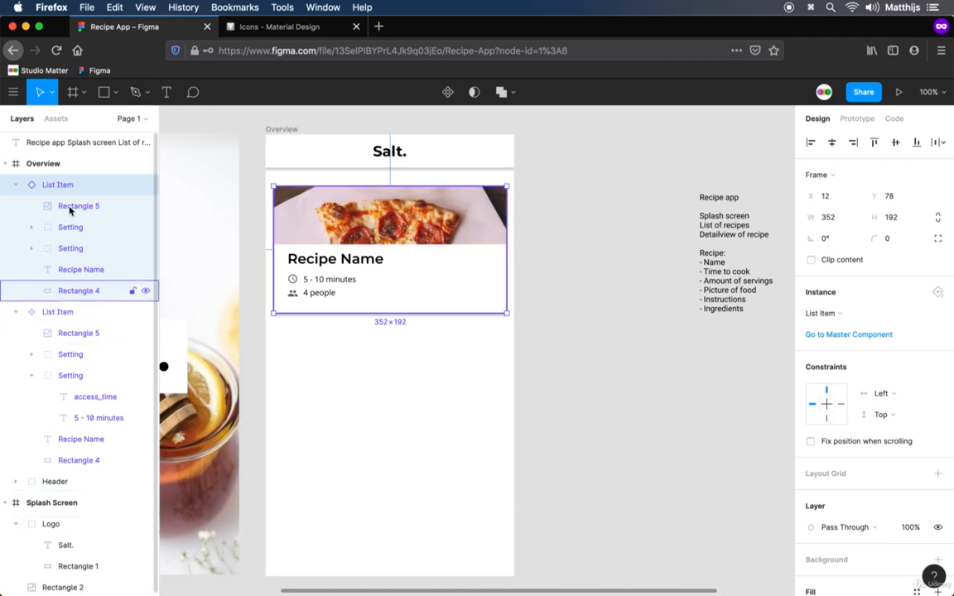
pyautogui.click(92, 313)
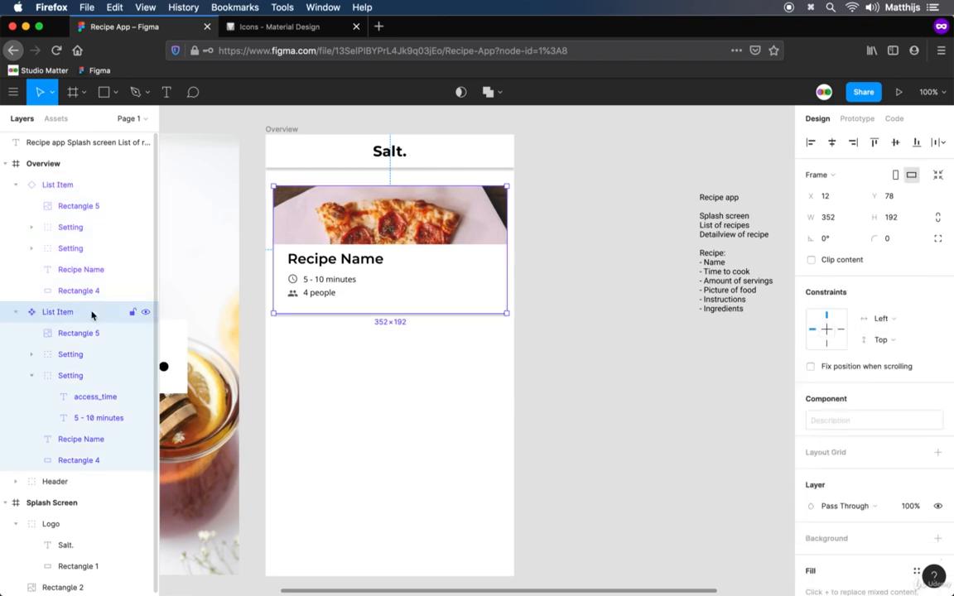
pyautogui.press('super+z')
pyautogui.press('super+z')
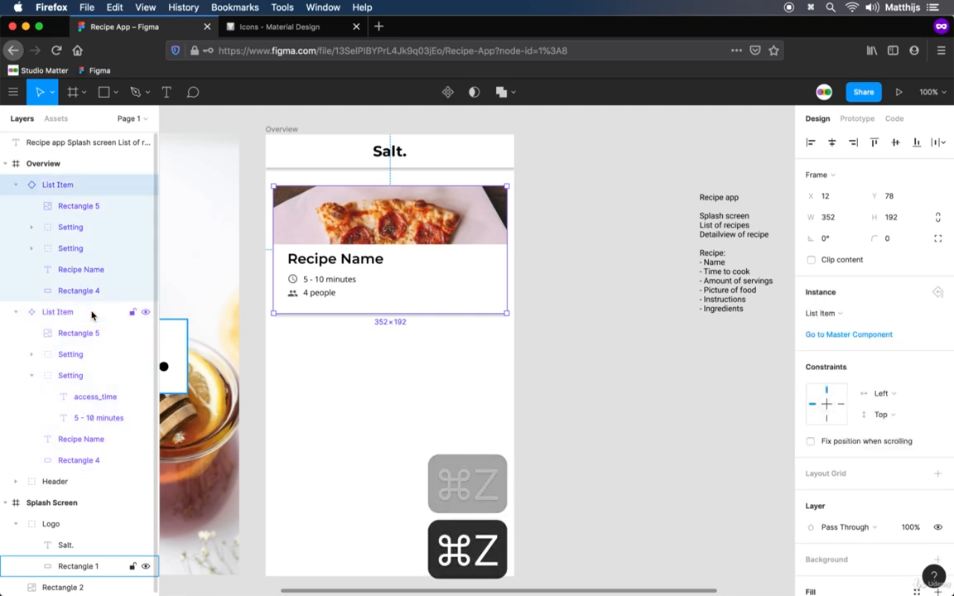
# Move the master List Item component out of the Overview frame onto the empty canvas above the recipe app notes
pyautogui.moveTo(540, 205); pyautogui.dragTo(447, 273)
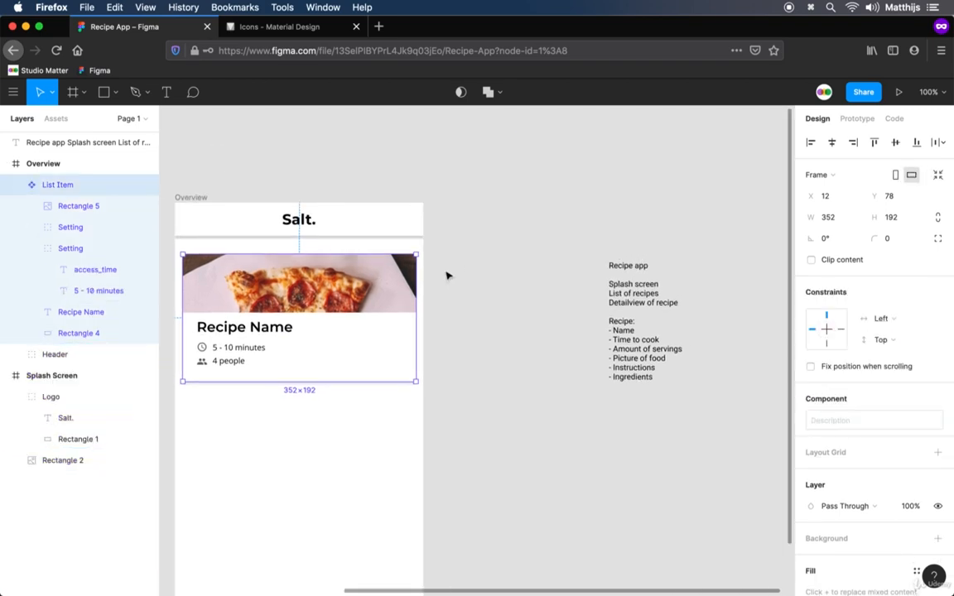
pyautogui.moveTo(305, 289); pyautogui.dragTo(591, 144)
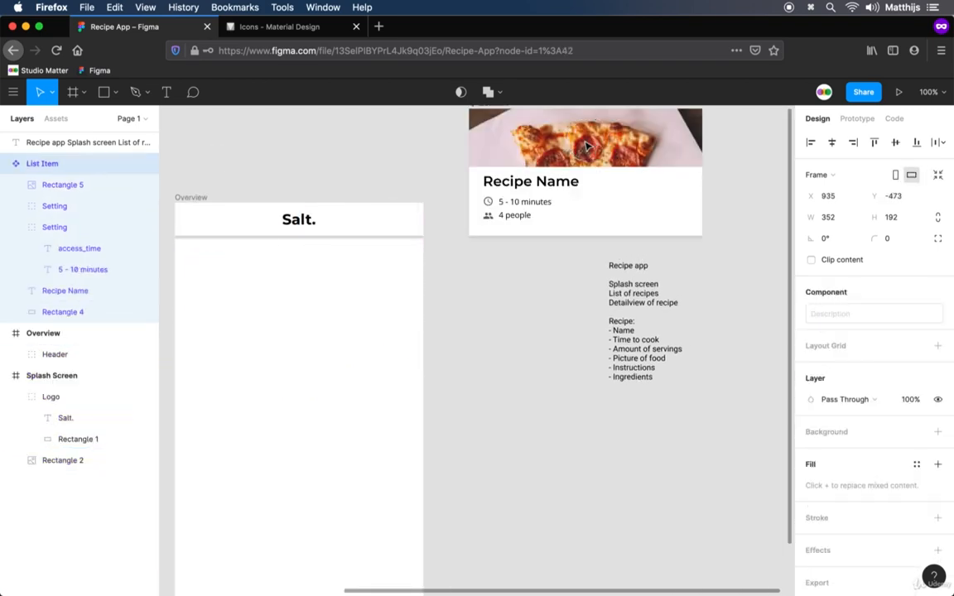
pyautogui.moveTo(480, 291); pyautogui.dragTo(476, 323)
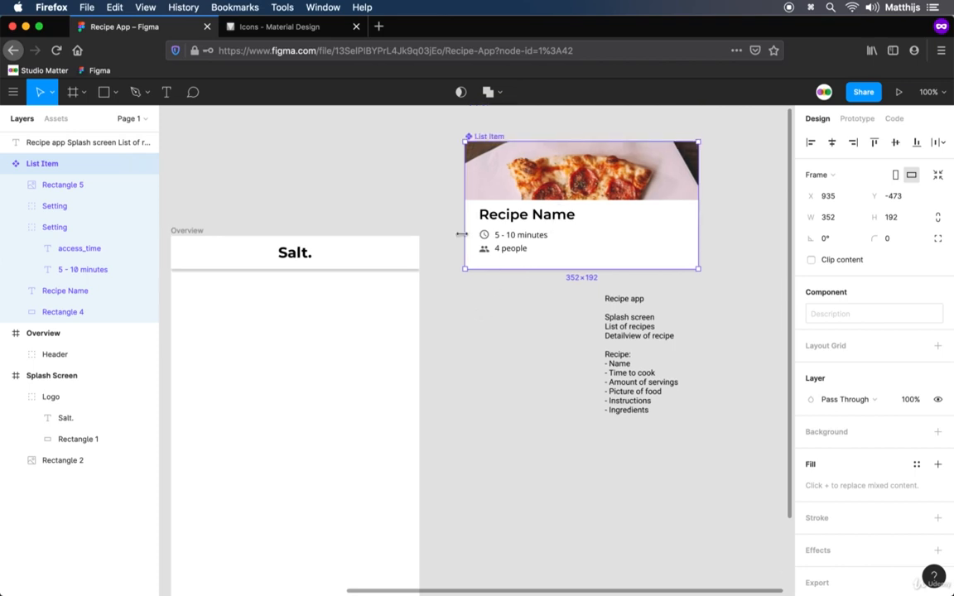
# Copy the master List Item component and paste an instance of it into the Overview frame
pyautogui.press('super+c')
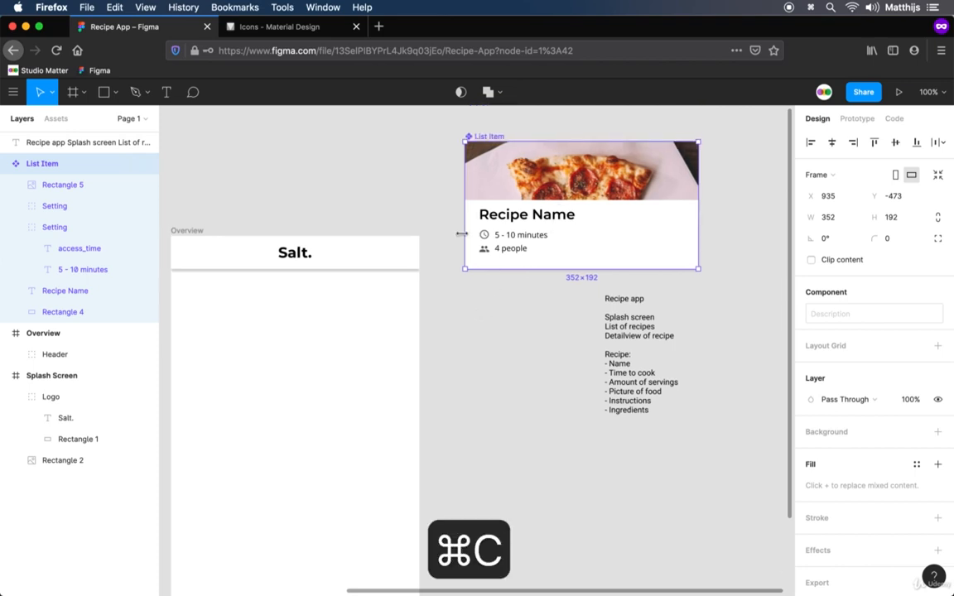
pyautogui.click(189, 234)
pyautogui.press('super+v')
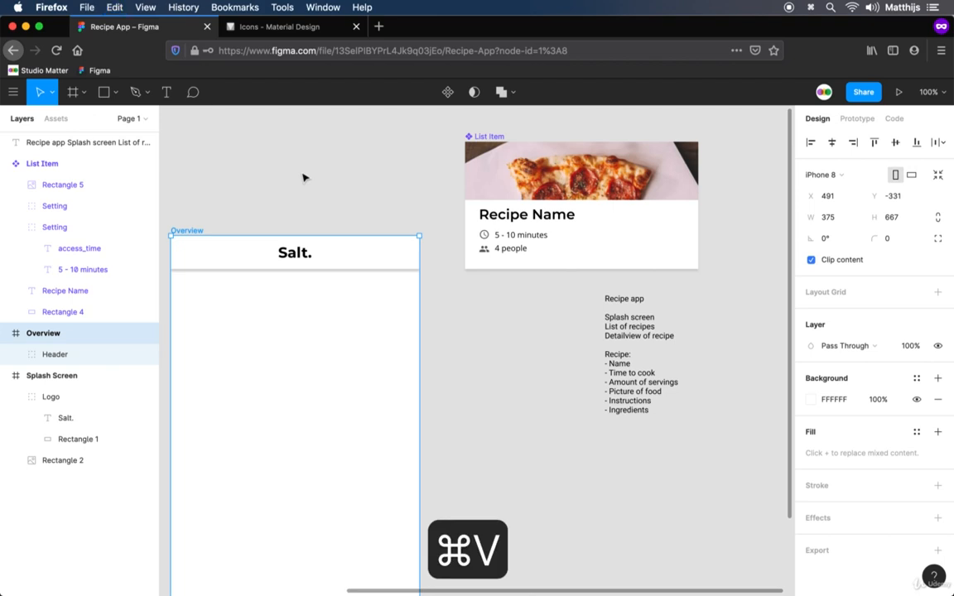
# Move the recipe app notes lower on the canvas and place the master List Item component right beside the Overview frame
pyautogui.moveTo(455, 391); pyautogui.dragTo(527, 382)
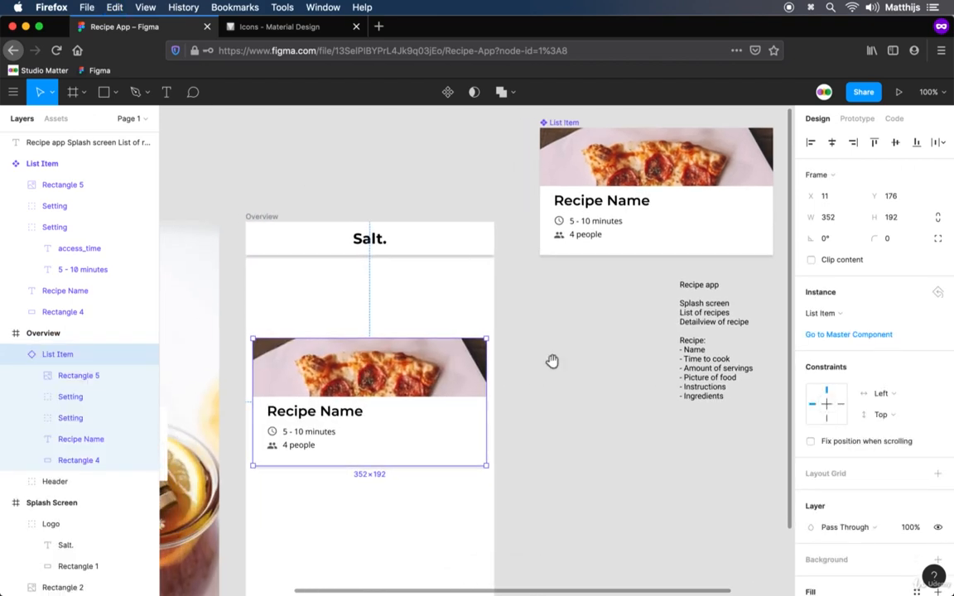
pyautogui.hscroll(2, 580, 372)
pyautogui.moveTo(696, 364); pyautogui.dragTo(764, 517)
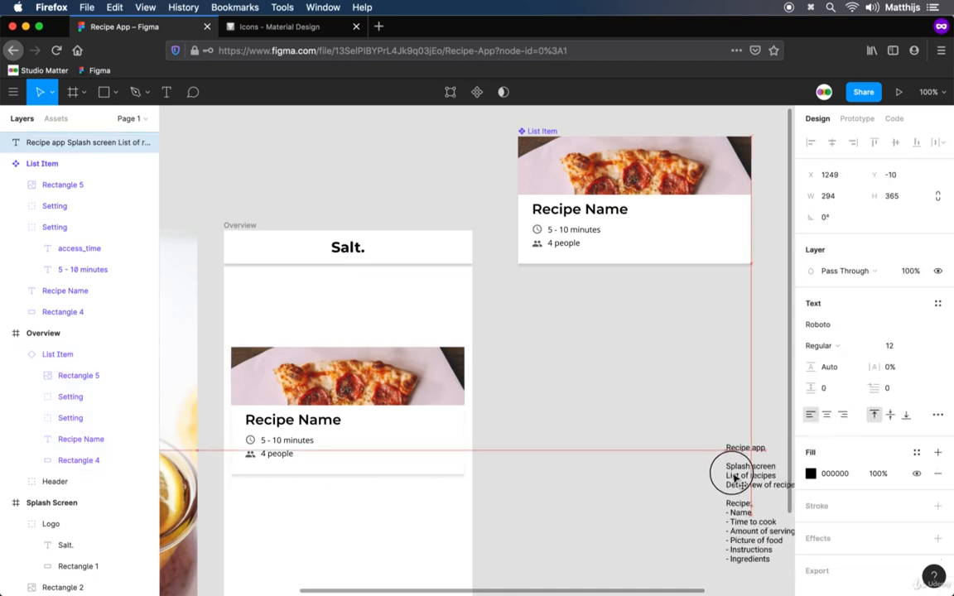
pyautogui.click(612, 349)
pyautogui.moveTo(553, 127); pyautogui.dragTo(527, 240)
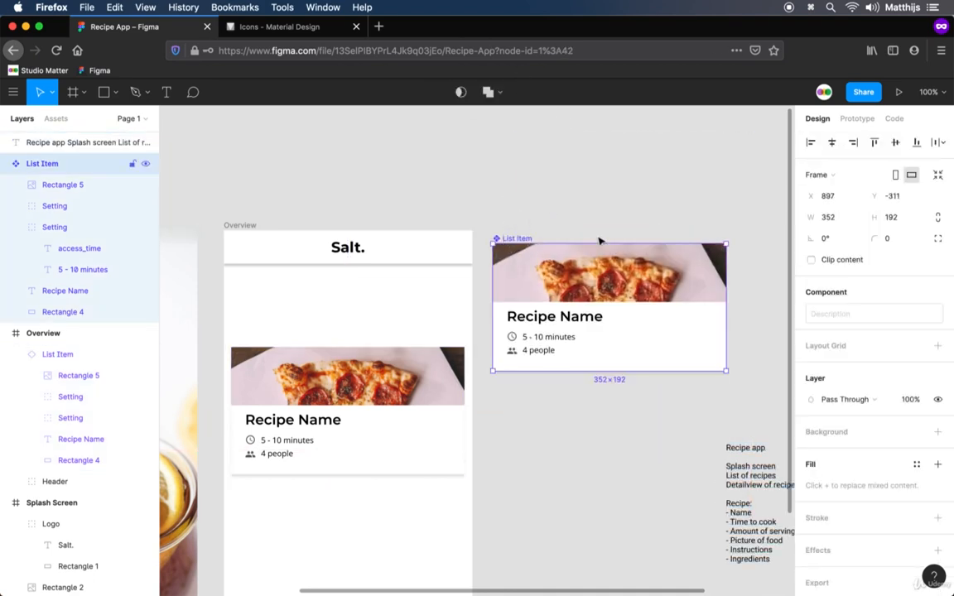
pyautogui.click(602, 217)
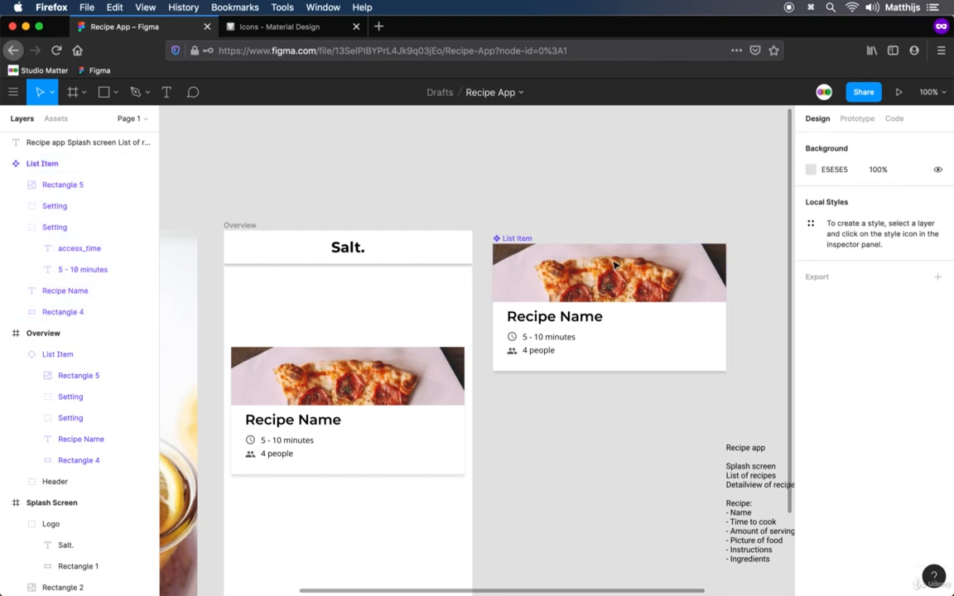
# Set the font size of the "5 - 10 minutes" and "4 people" texts in the master List Item component to 13
pyautogui.keyDown('super'); pyautogui.click(547, 358); pyautogui.keyUp('super')
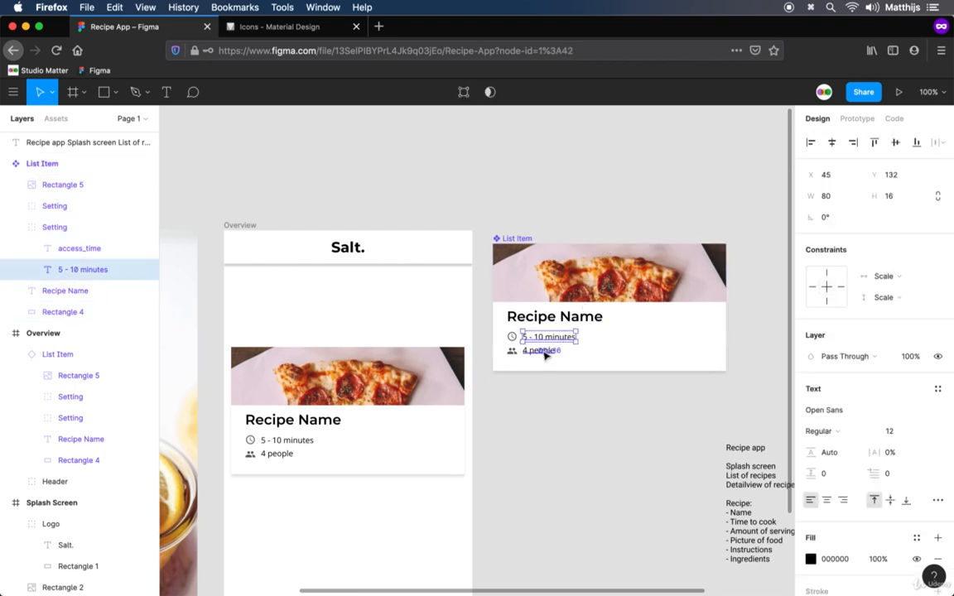
pyautogui.keyDown('shift'); pyautogui.keyDown('super'); pyautogui.click(545, 354); pyautogui.keyUp('super'); pyautogui.keyUp('shift')
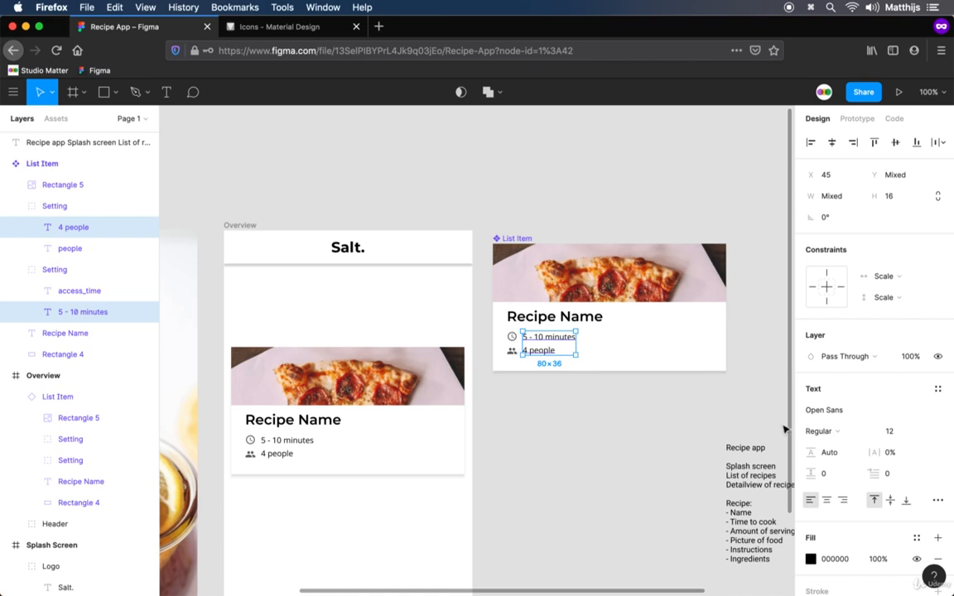
pyautogui.click(898, 432)
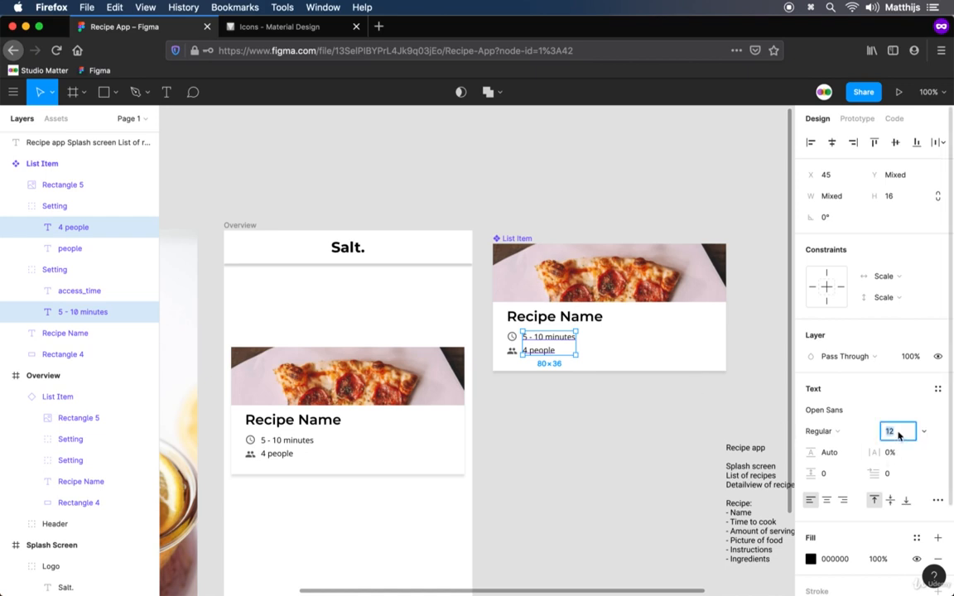
pyautogui.press('Up')
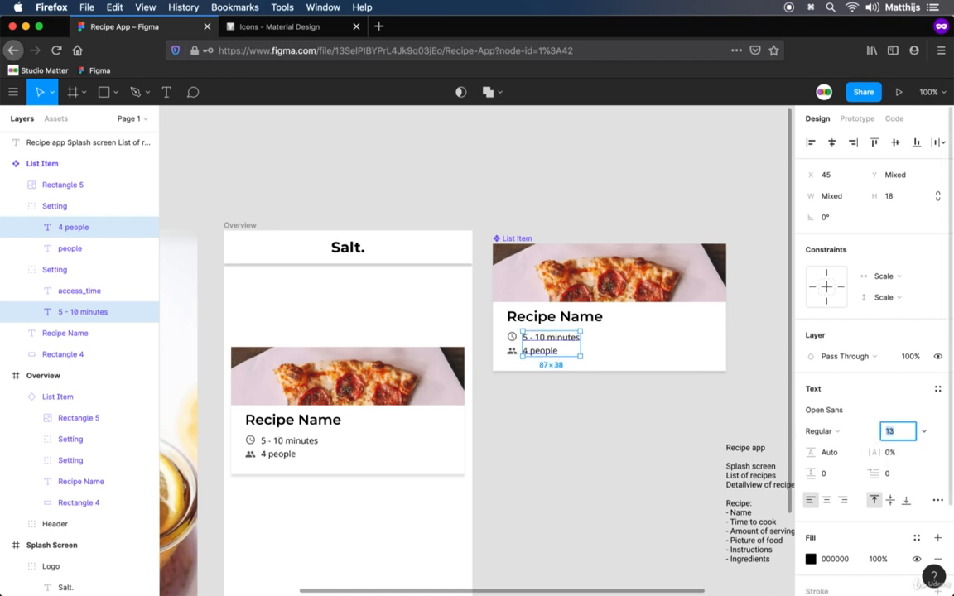
pyautogui.press('Up')
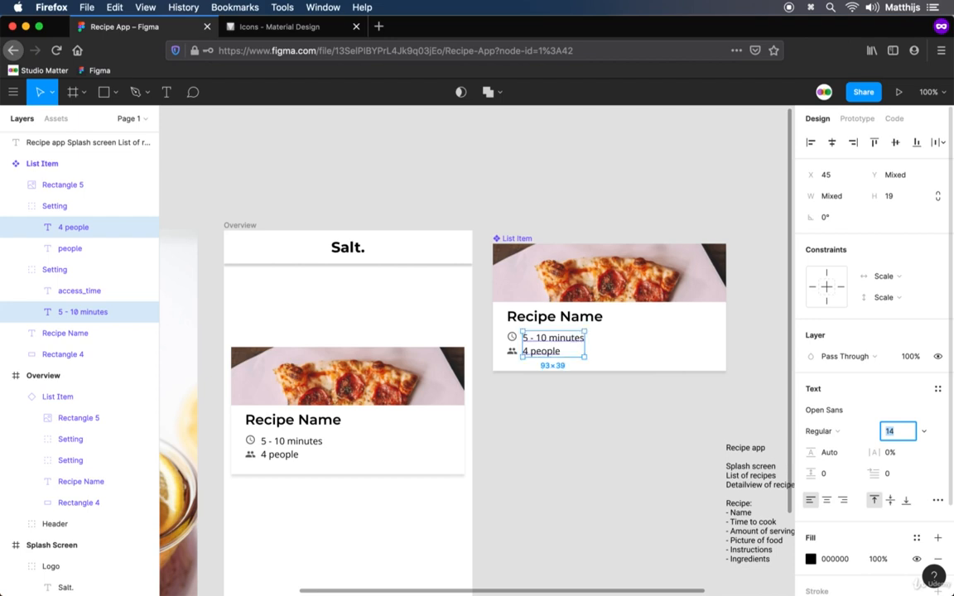
pyautogui.press('Down')
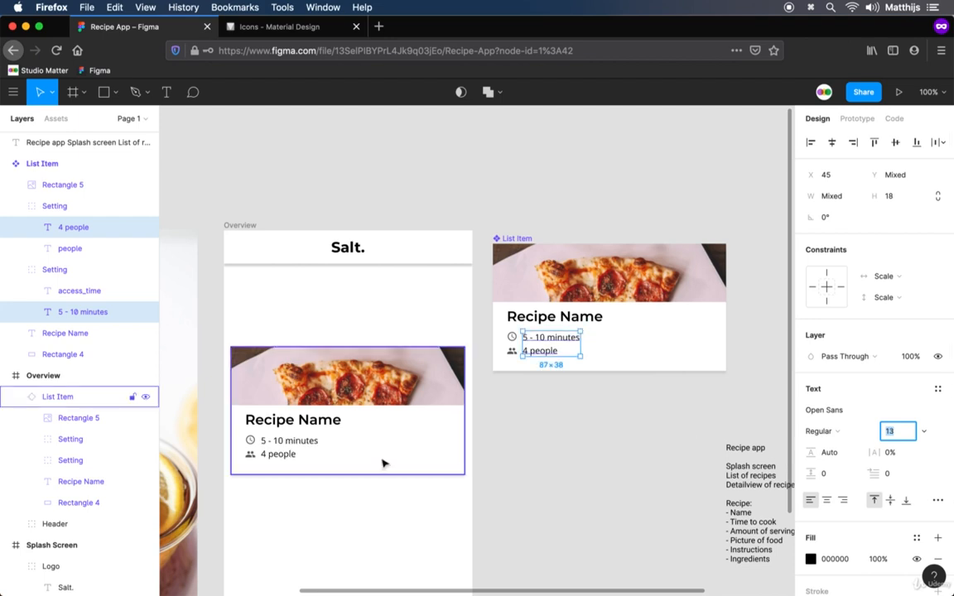
pyautogui.click(541, 458)
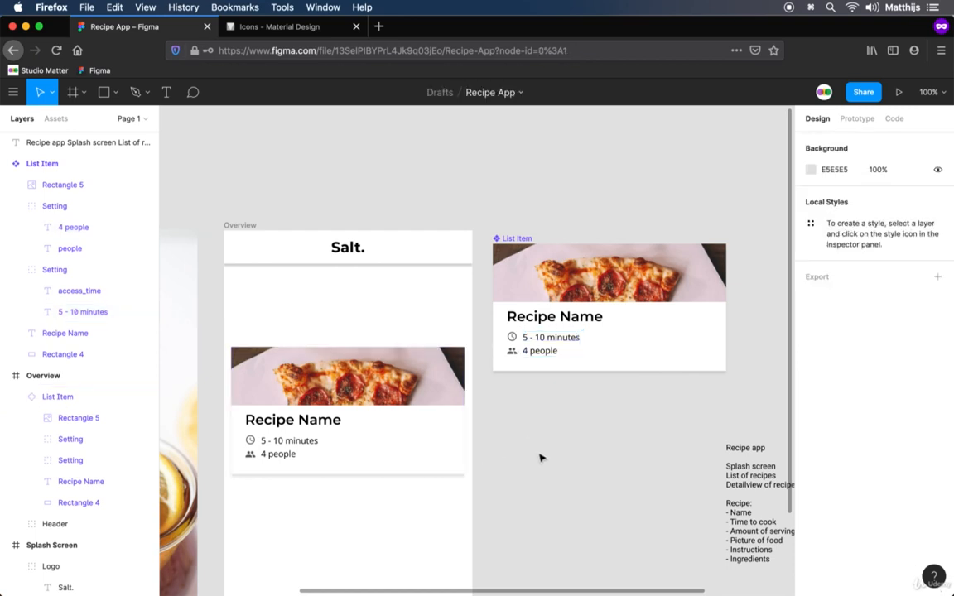
# Set the font size of the Recipe Name text in the Overview frame's List Item instance to 26
pyautogui.click(327, 423)
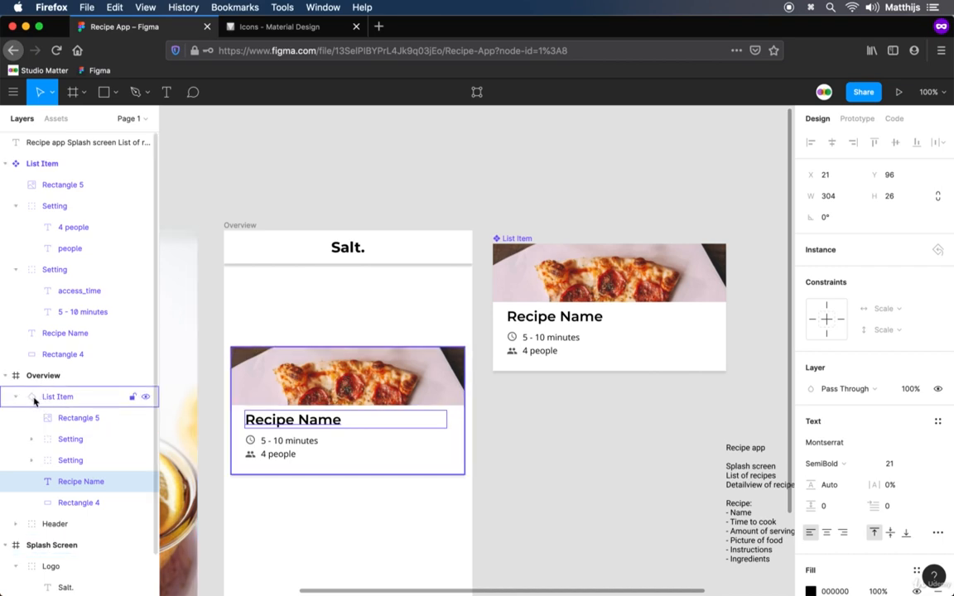
pyautogui.click(902, 463)
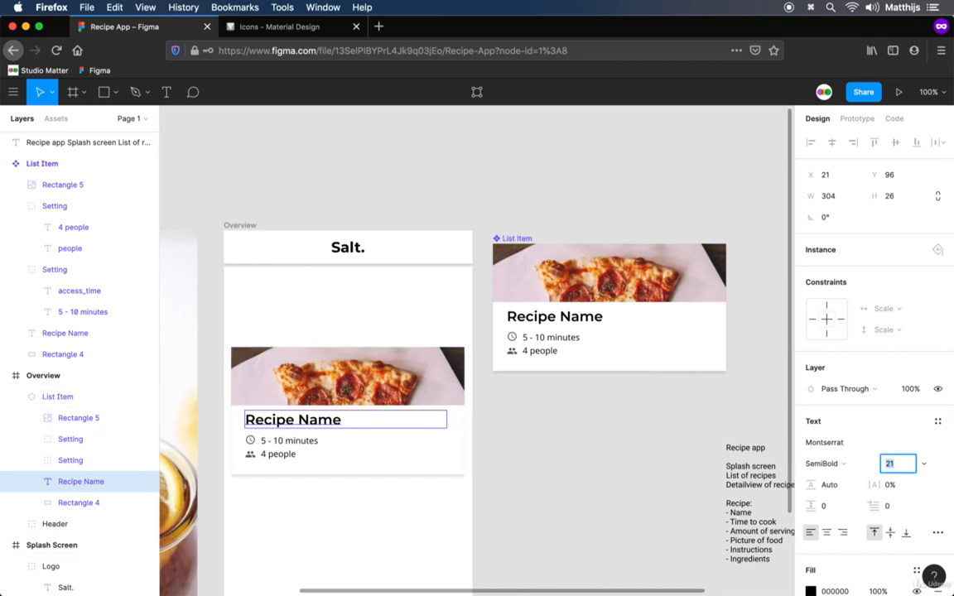
pyautogui.press('Up')
pyautogui.press('Up')
pyautogui.press('Up')
pyautogui.press('Up')
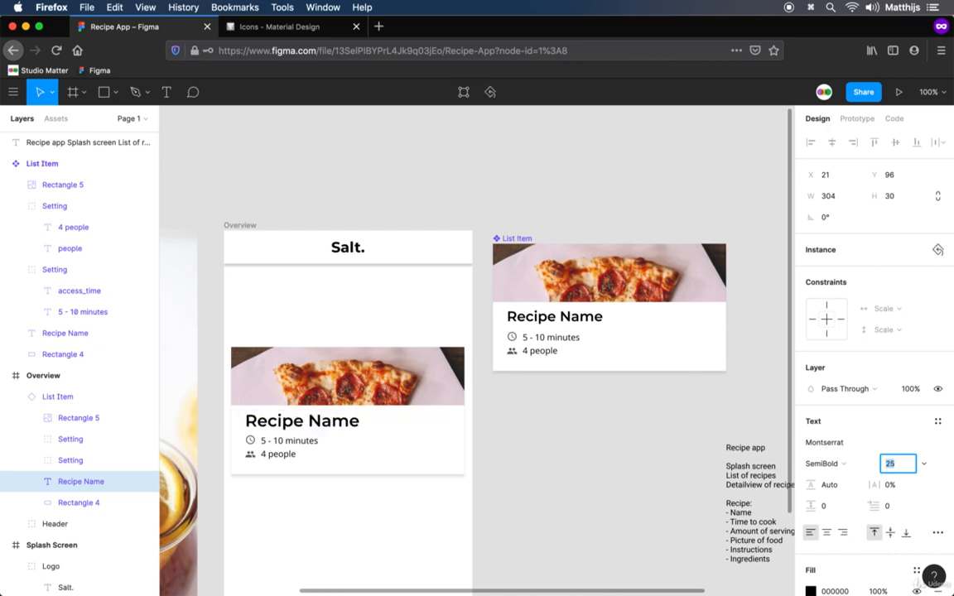
pyautogui.press('Up')
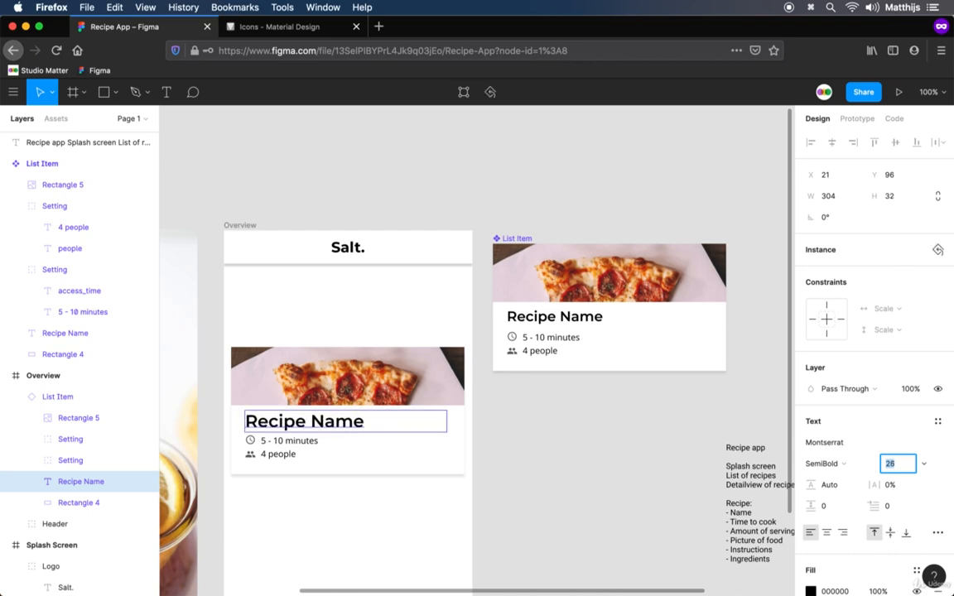
pyautogui.press('Return')
pyautogui.click(599, 416)
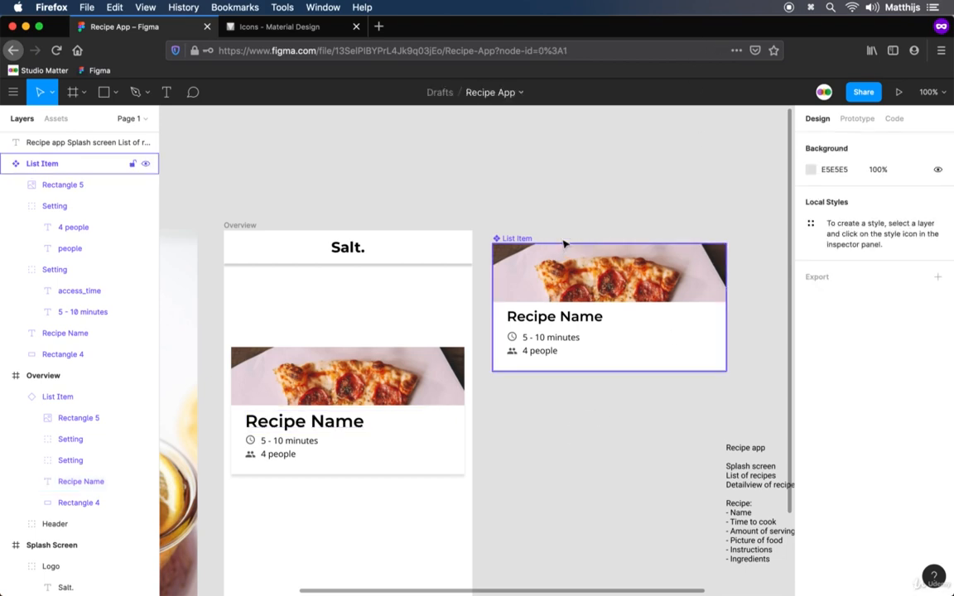
pyautogui.click(526, 241)
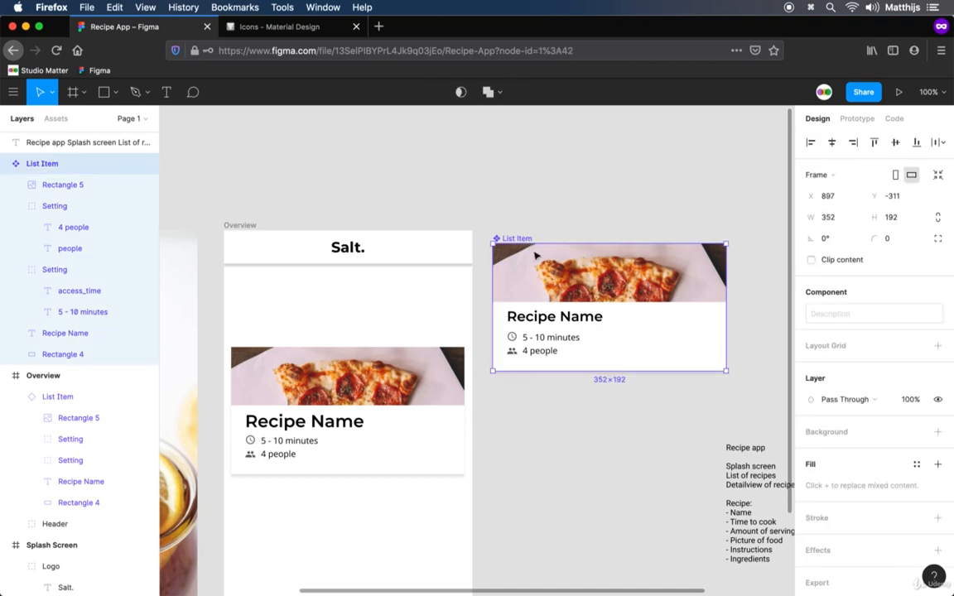
pyautogui.press('super+c')
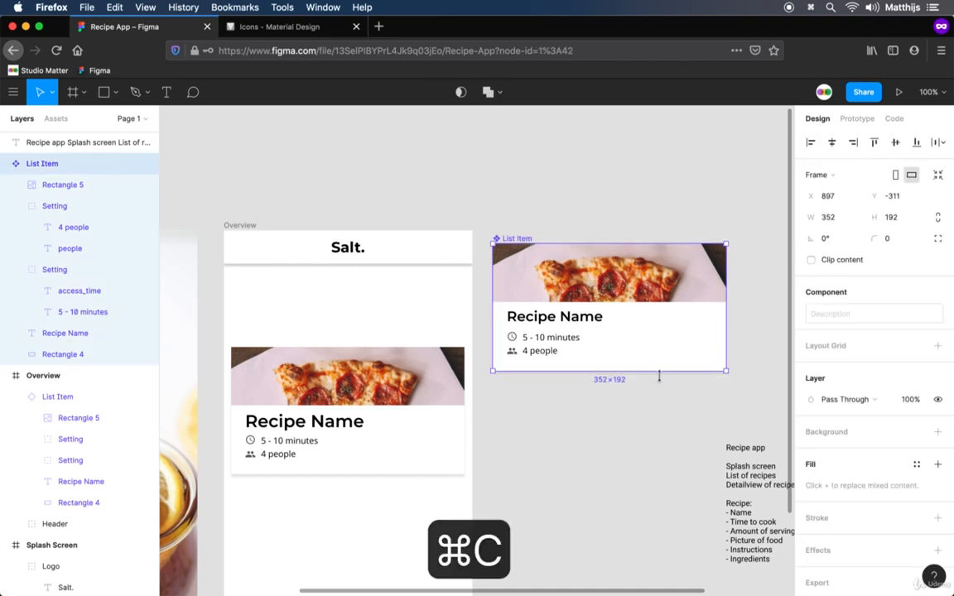
pyautogui.press('super+v')
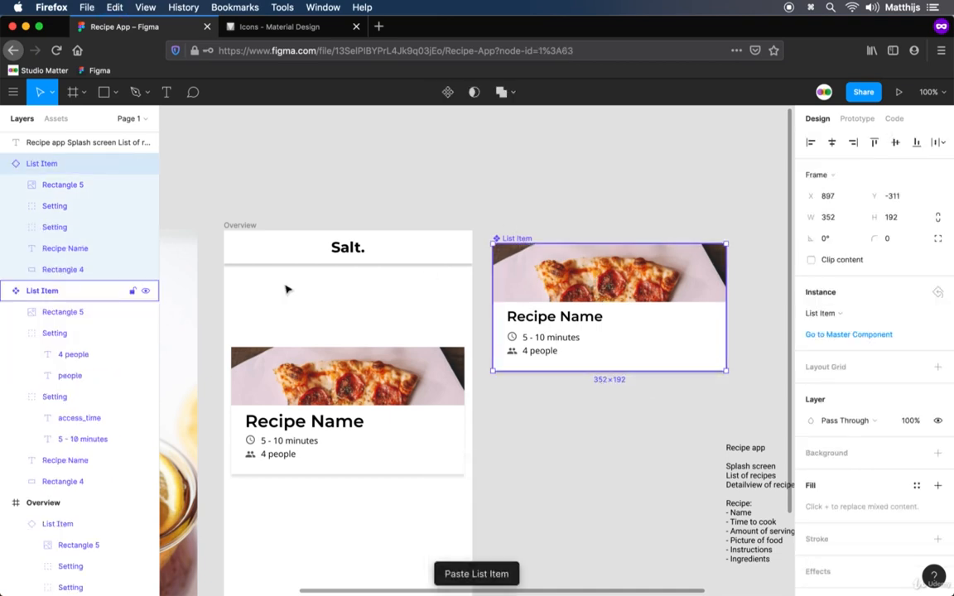
pyautogui.press('super+z')
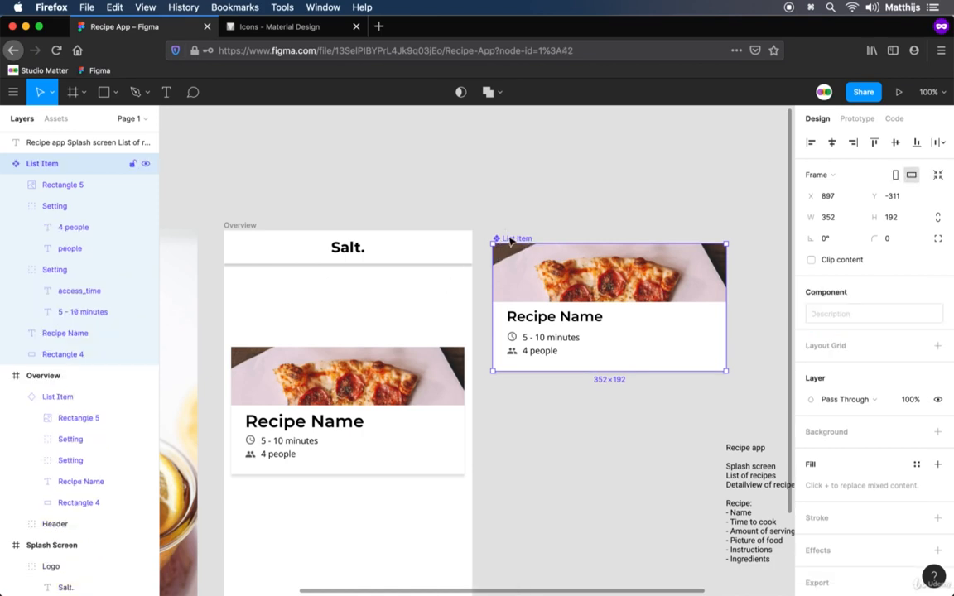
# Move the Overview frame's List Item instance up under the header and paste a second instance of the master component below it
pyautogui.click(336, 422)
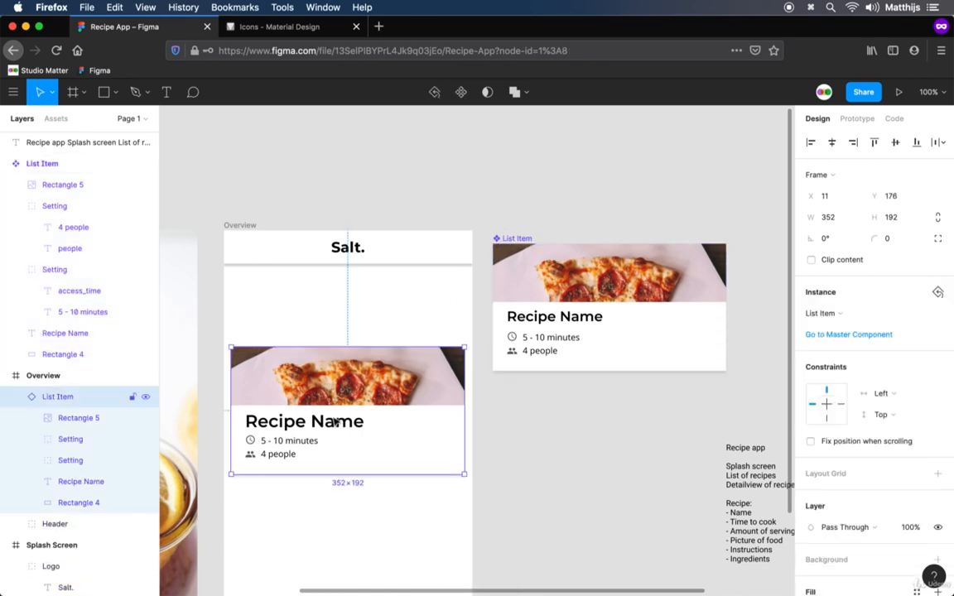
pyautogui.moveTo(336, 422); pyautogui.dragTo(335, 349)
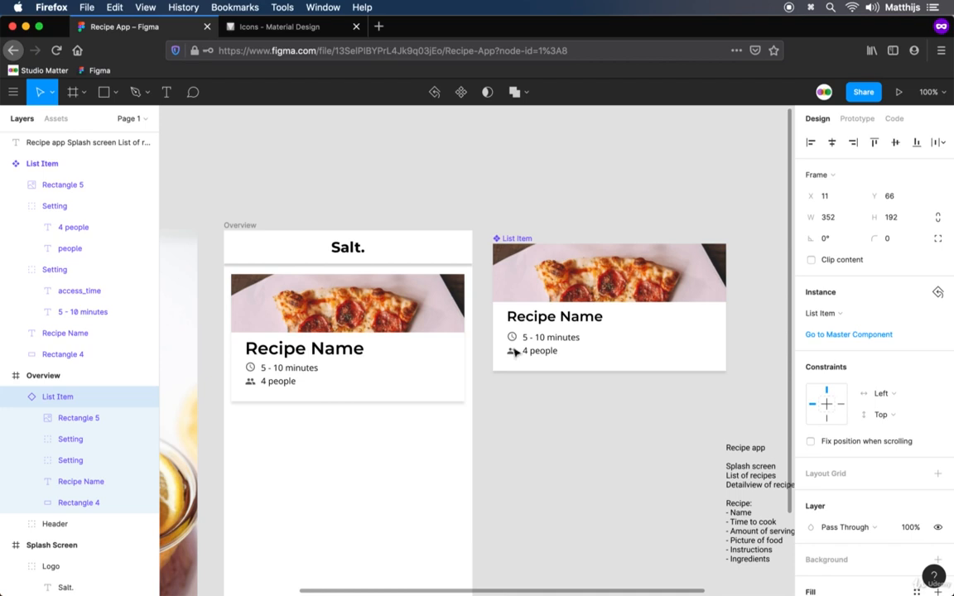
pyautogui.click(514, 240)
pyautogui.press('super+c')
pyautogui.click(299, 230)
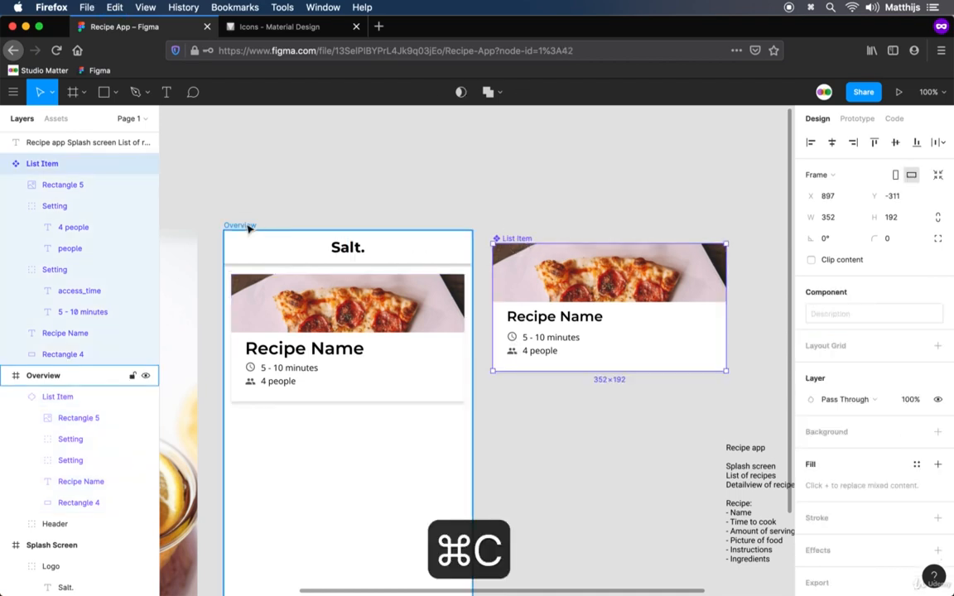
pyautogui.press('super+v')
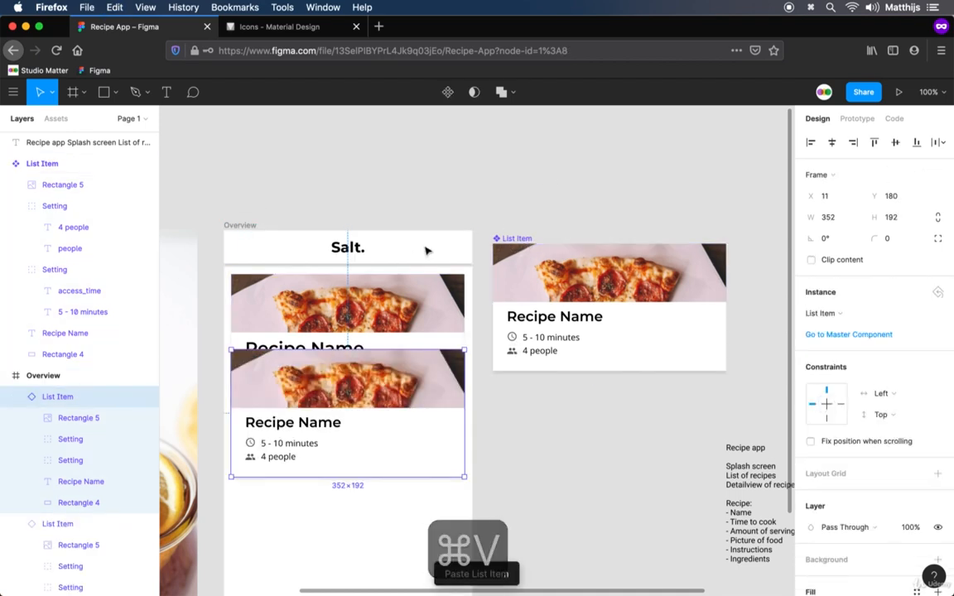
pyautogui.moveTo(391, 391); pyautogui.dragTo(397, 456)
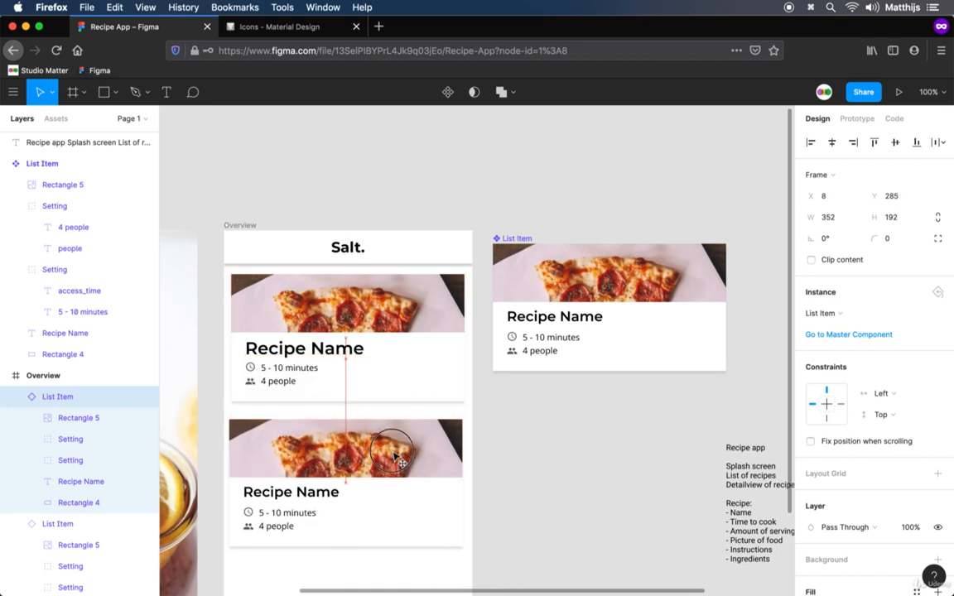
pyautogui.click(553, 443)
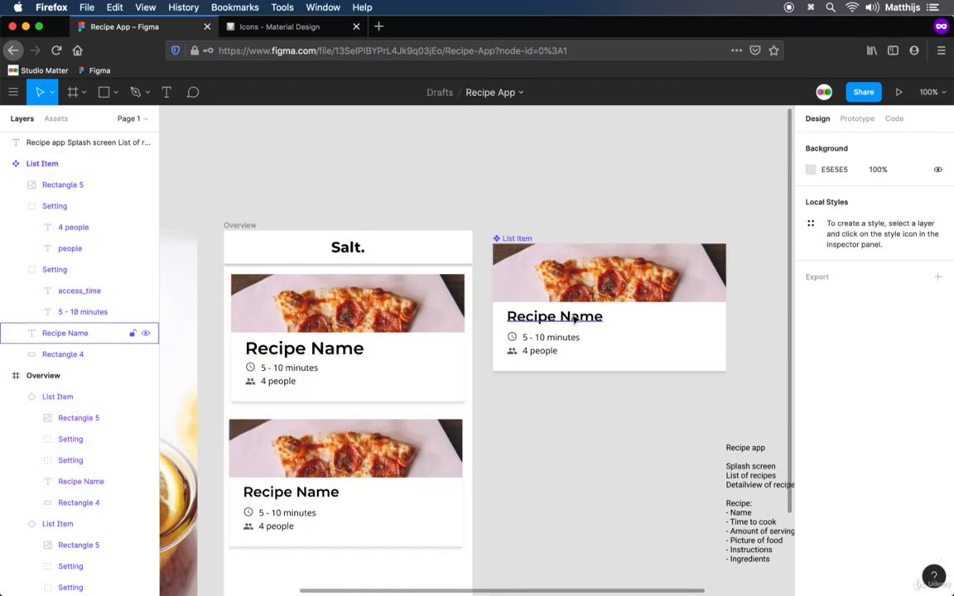
# Change the fill of the Recipe Name text in the master List Item component to dark red BF1919
pyautogui.keyDown('super'); pyautogui.click(567, 316); pyautogui.keyUp('super')
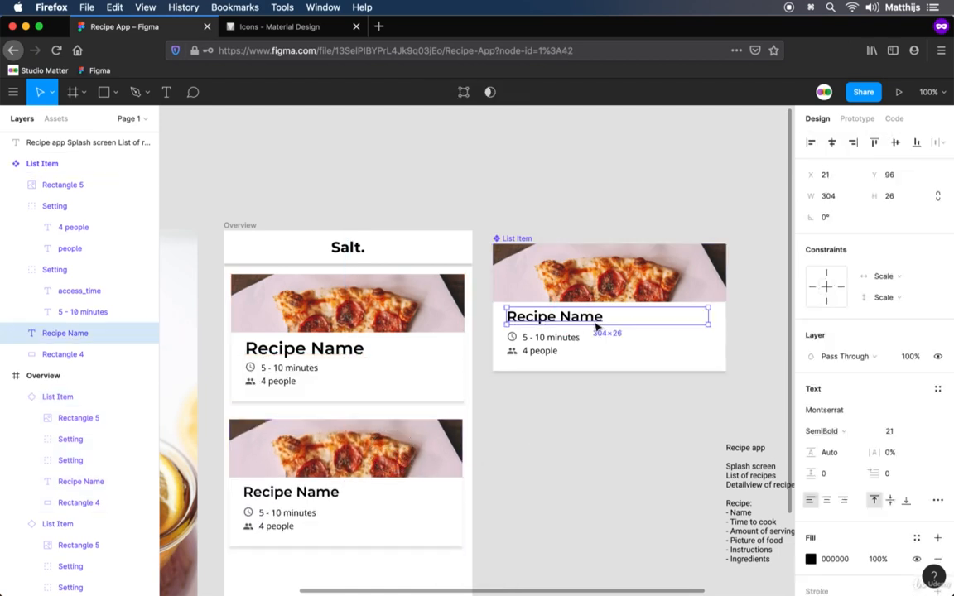
pyautogui.click(816, 560)
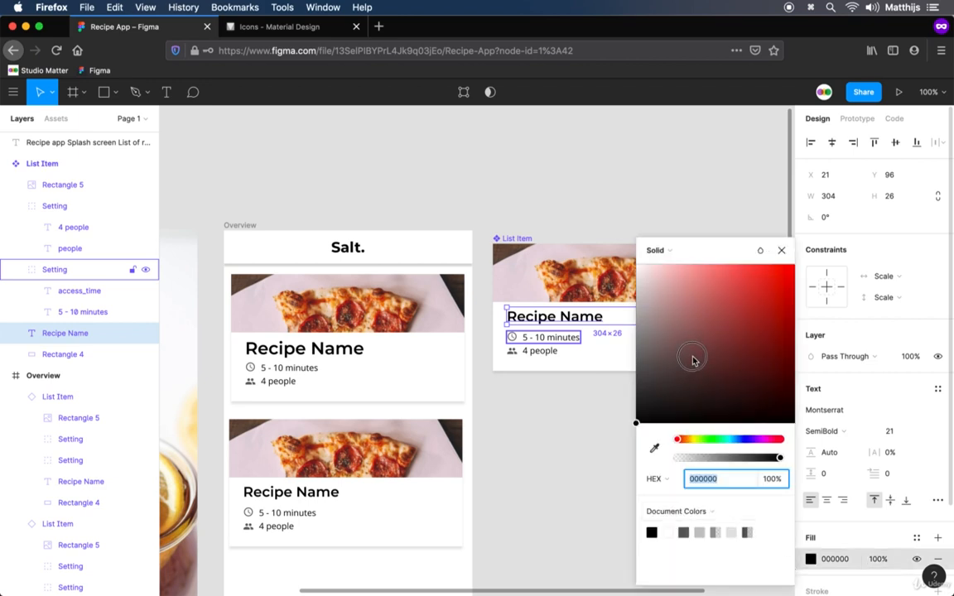
pyautogui.moveTo(693, 358); pyautogui.dragTo(774, 304)
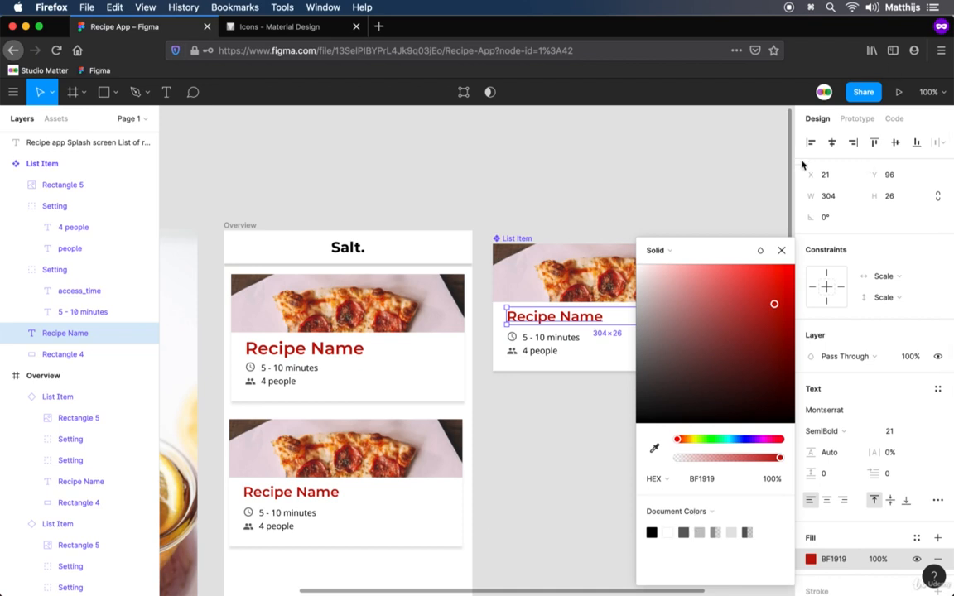
pyautogui.click(781, 250)
# Try a font size of 18 on the Recipe Name text in the master List Item component
pyautogui.click(904, 434)
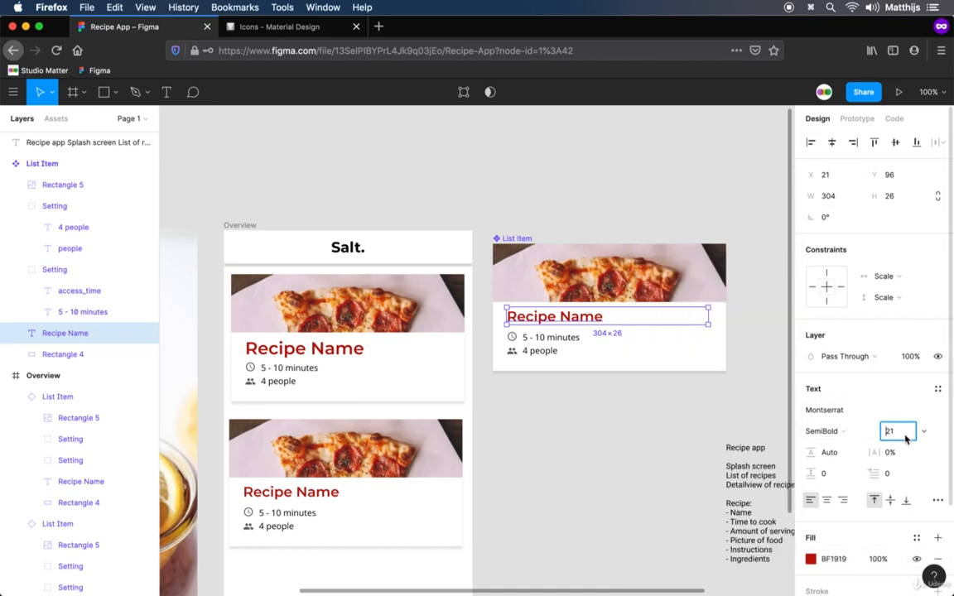
pyautogui.press('Down')
pyautogui.press('Down')
pyautogui.press('Down')
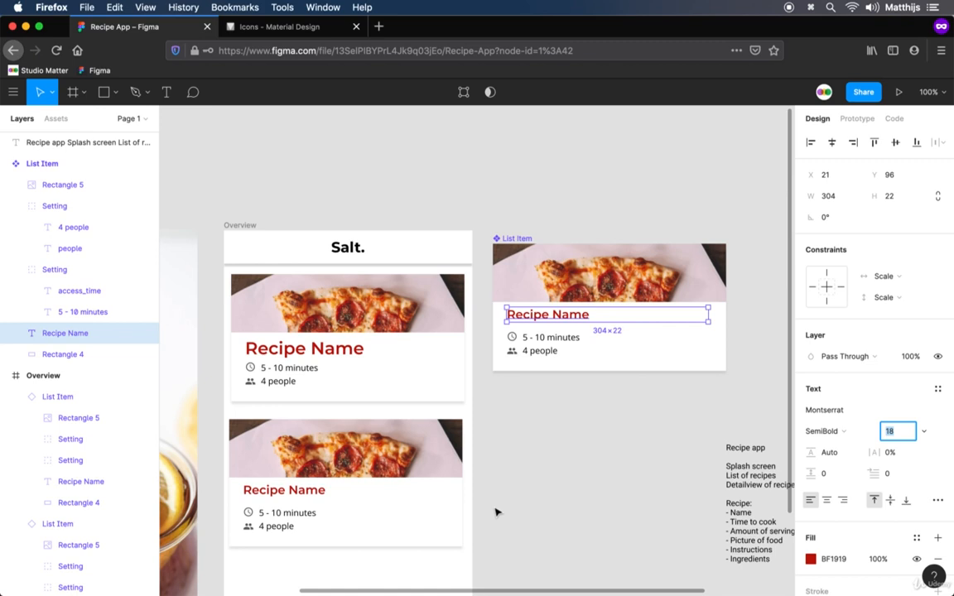
# Set the font size of the Recipe Name text in the master List Item component to 22
pyautogui.press('Up')
pyautogui.press('Up')
pyautogui.press('Up')
pyautogui.press('Up')
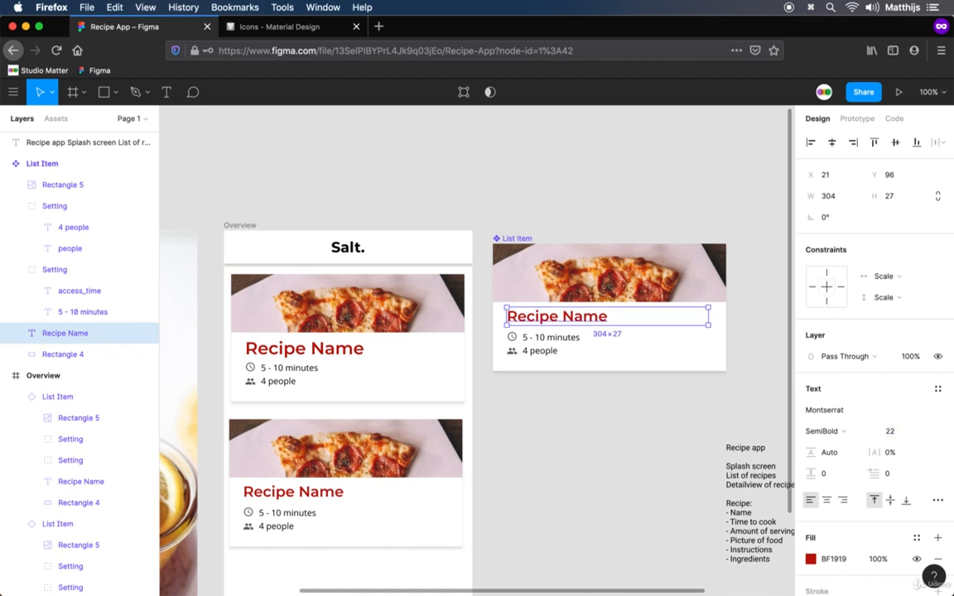
pyautogui.click(548, 422)
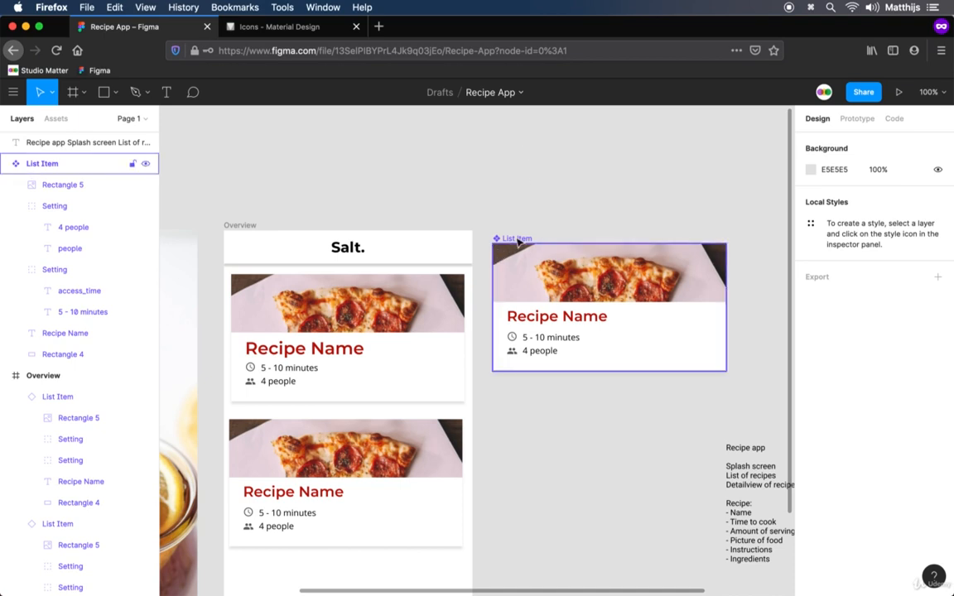
# Move the master List Item component up and farther right of the Overview frame, to about X 957, Y -400
pyautogui.moveTo(503, 253); pyautogui.dragTo(543, 193)
pyautogui.scroll(-5, 507, 433)
pyautogui.hscroll(-2, 507, 433)
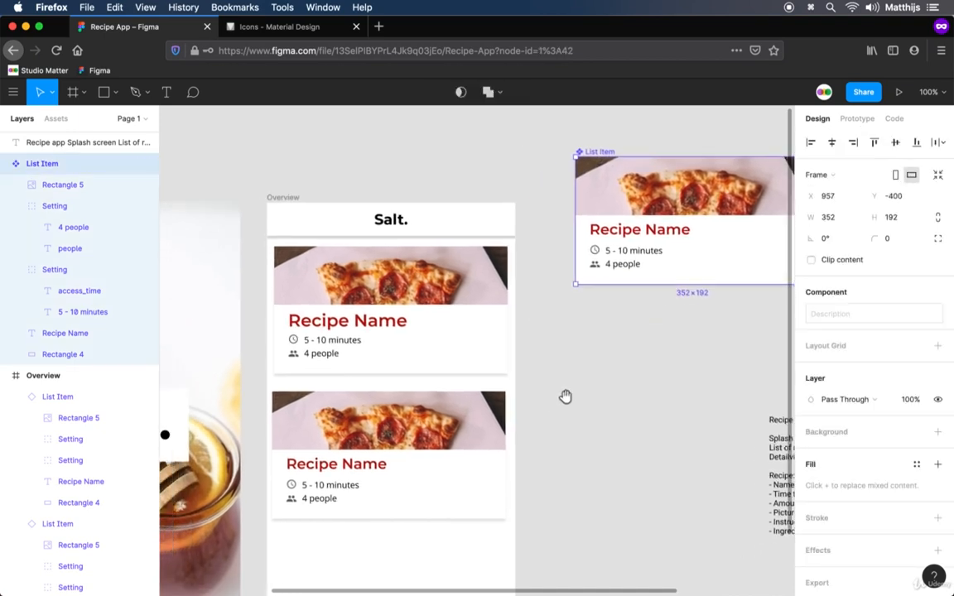
pyautogui.click(682, 341)
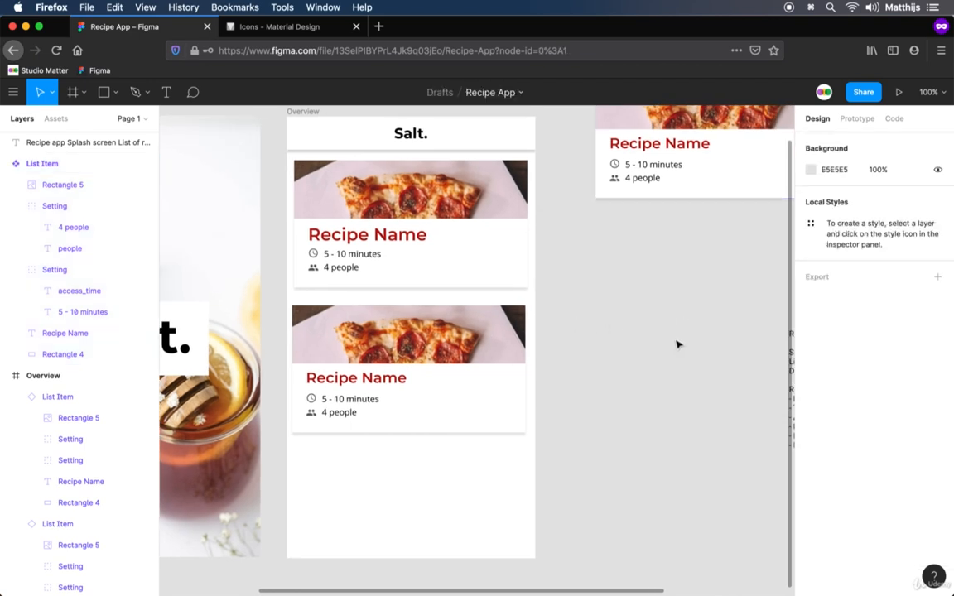
# Reset the upper List Item instance in the Overview frame to the master component's properties
pyautogui.scroll(1, 656, 361)
pyautogui.hscroll(1, 655, 360)
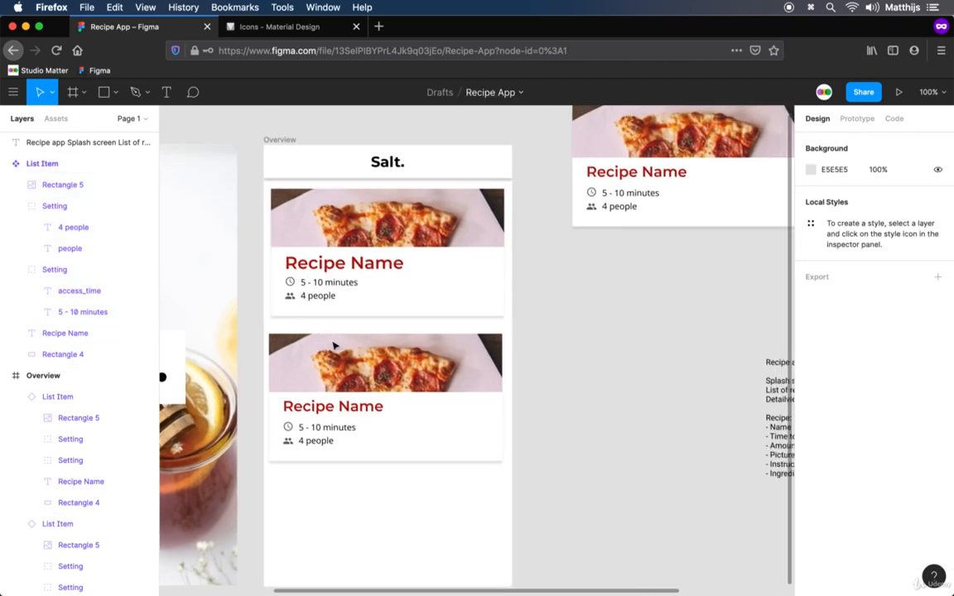
pyautogui.click(378, 264)
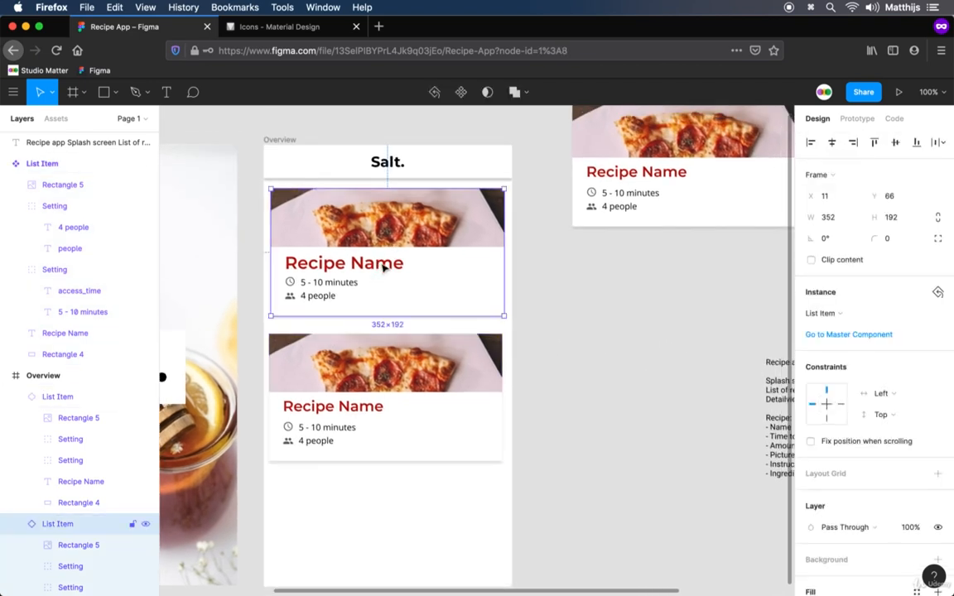
pyautogui.doubleClick(381, 264)
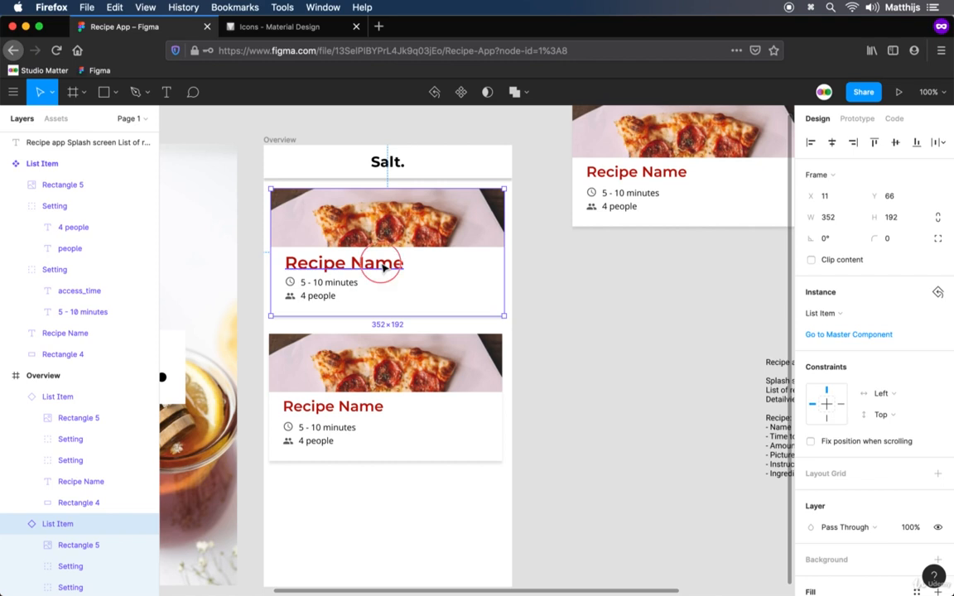
pyautogui.click(548, 314)
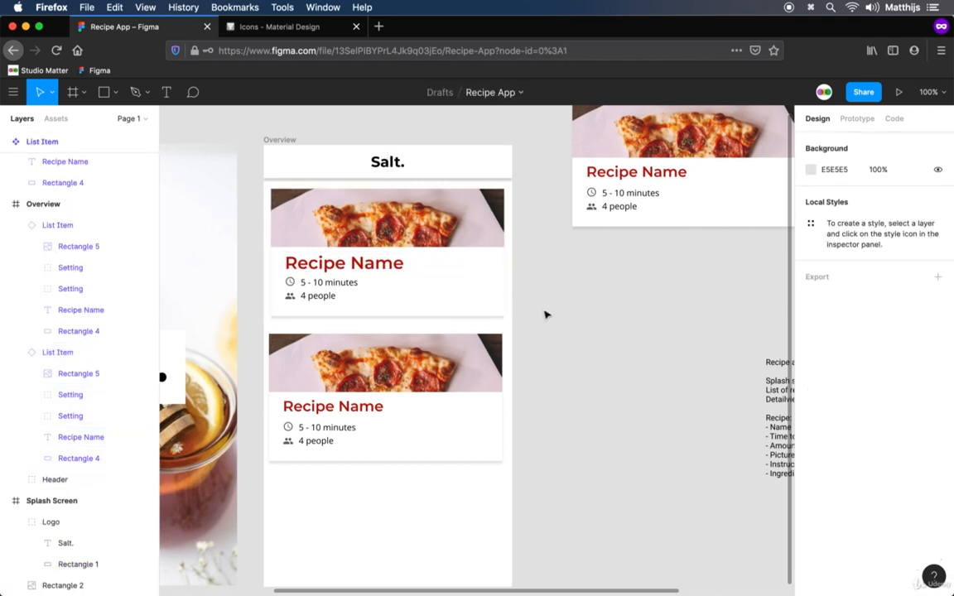
pyautogui.rightClick(445, 279)
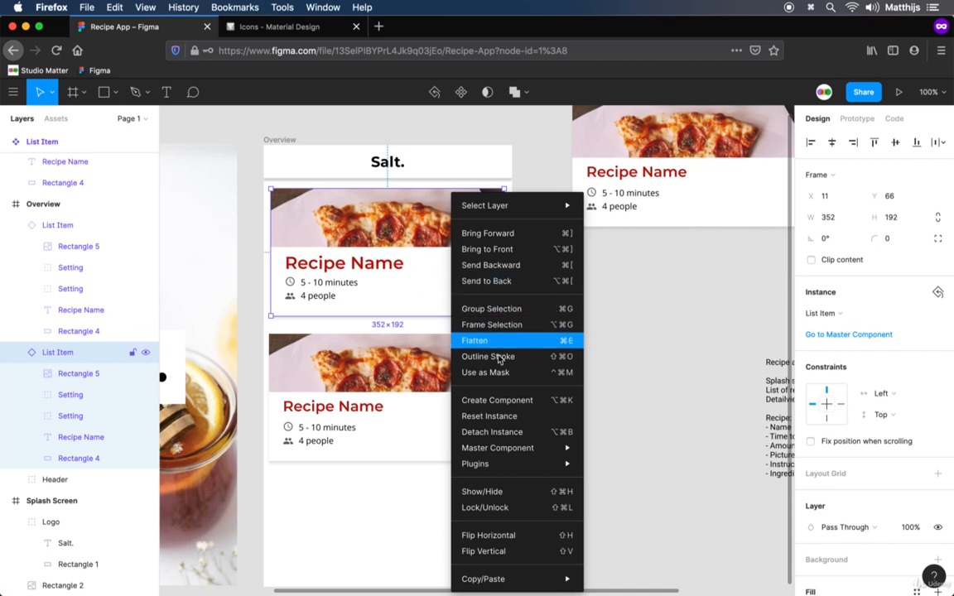
pyautogui.click(509, 417)
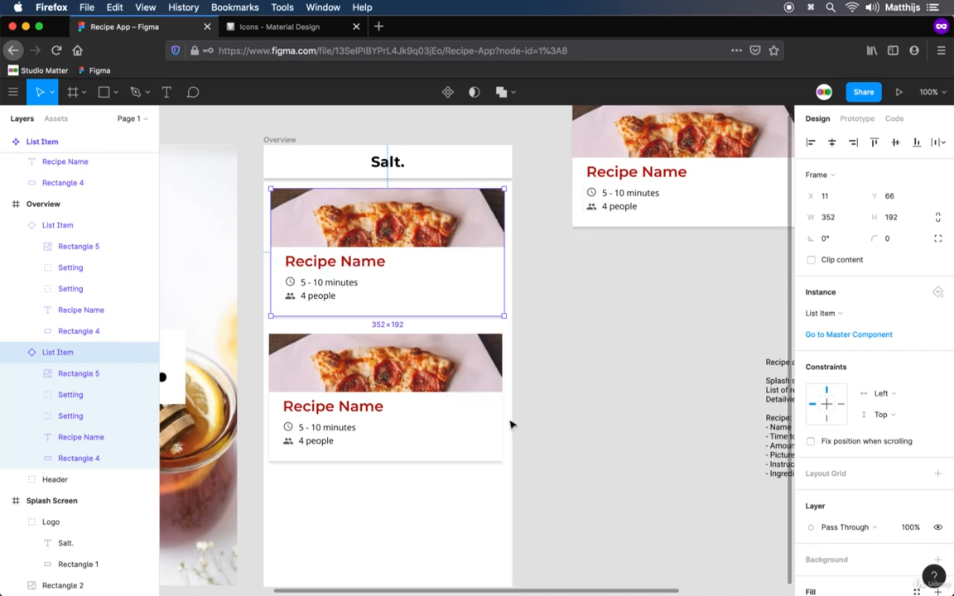
pyautogui.click(564, 364)
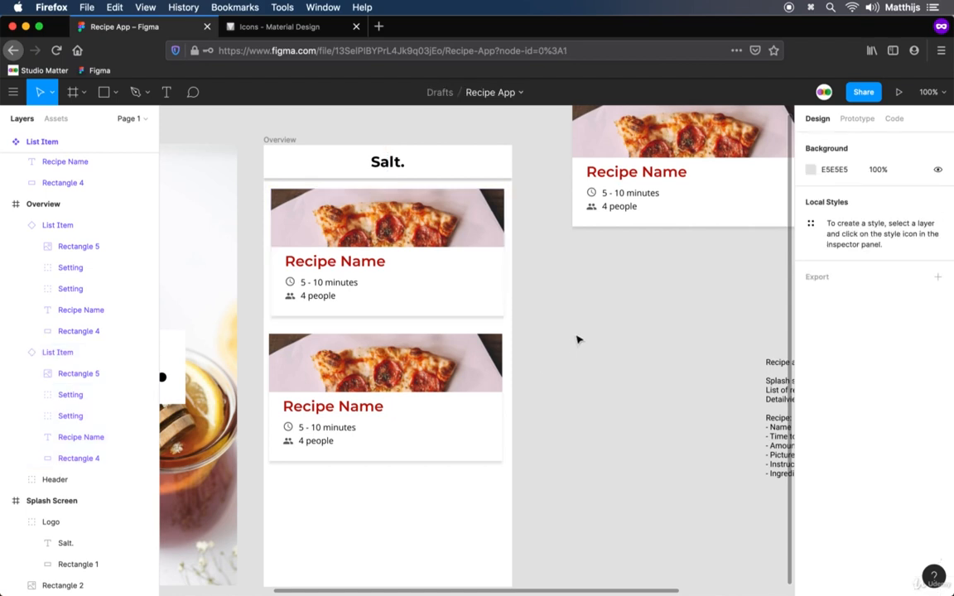
# Shorten the white background rectangle of the master List Item component to a height of 187
pyautogui.scroll(2, 555, 380)
pyautogui.hscroll(2, 554, 381)
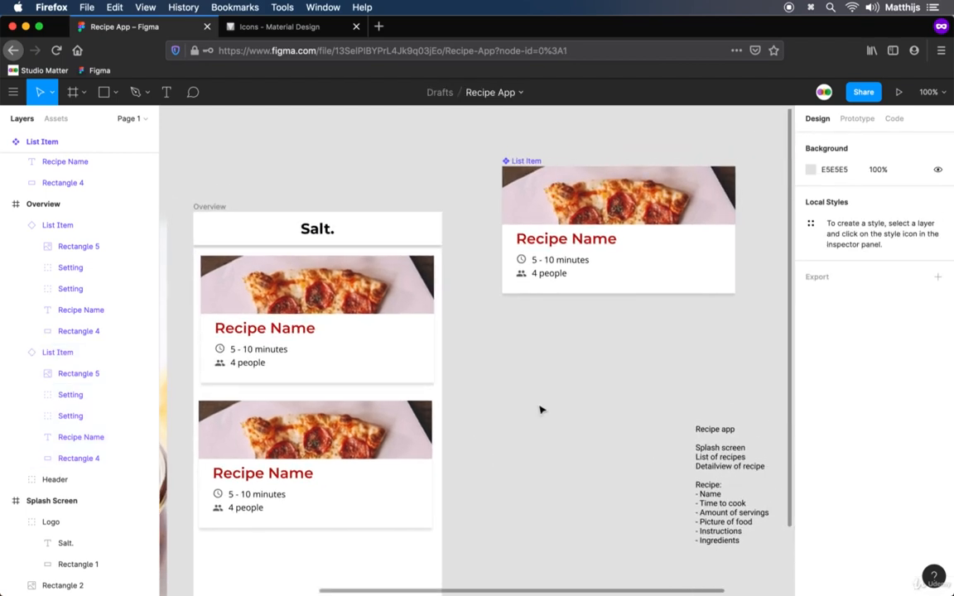
pyautogui.click(581, 240)
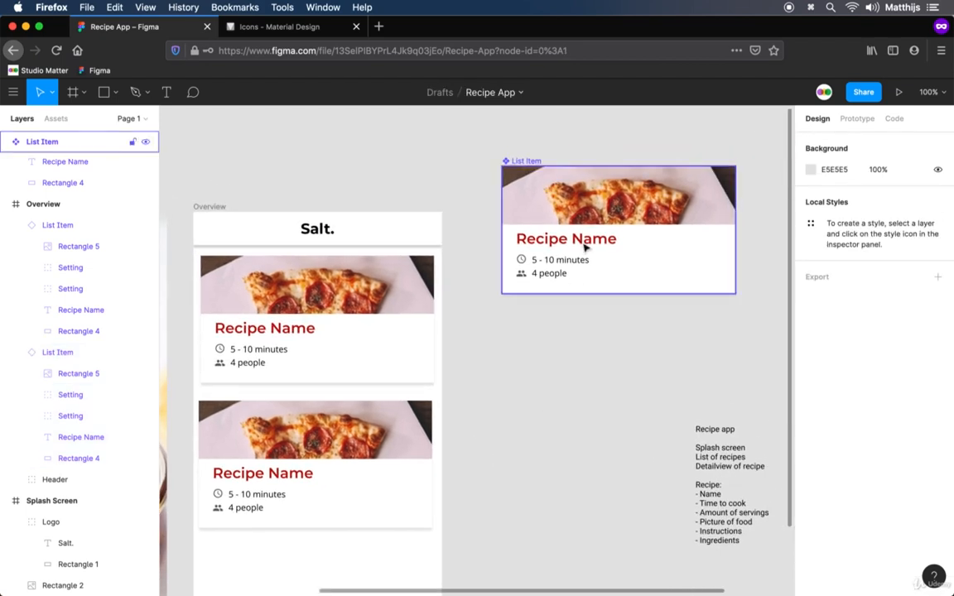
pyautogui.click(564, 348)
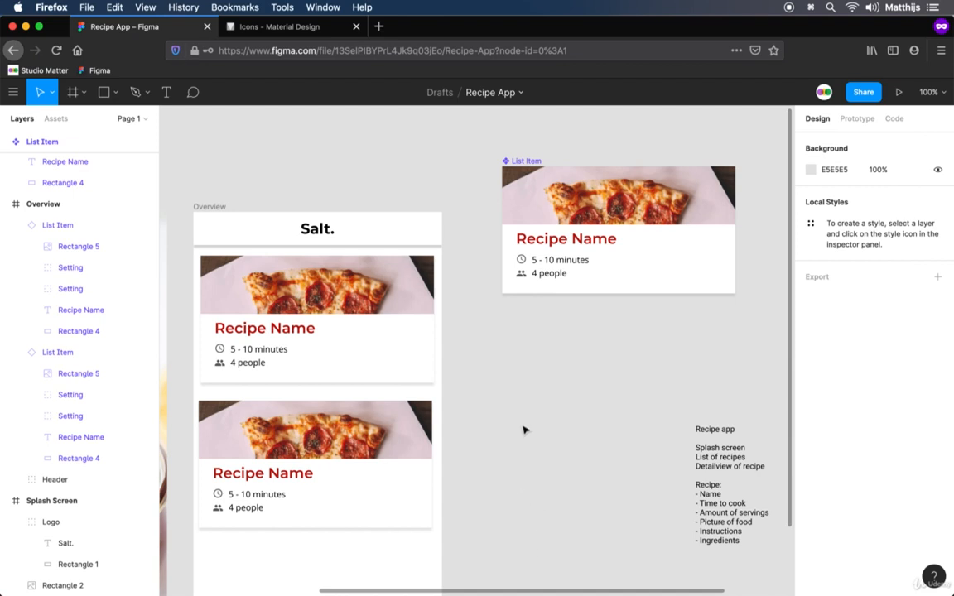
pyautogui.click(651, 292)
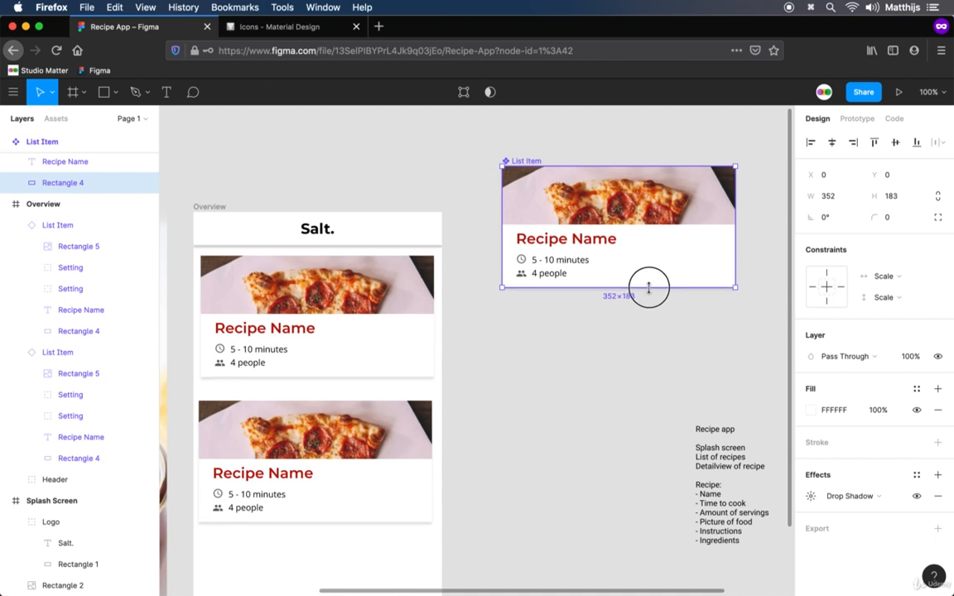
pyautogui.moveTo(643, 288); pyautogui.dragTo(643, 290)
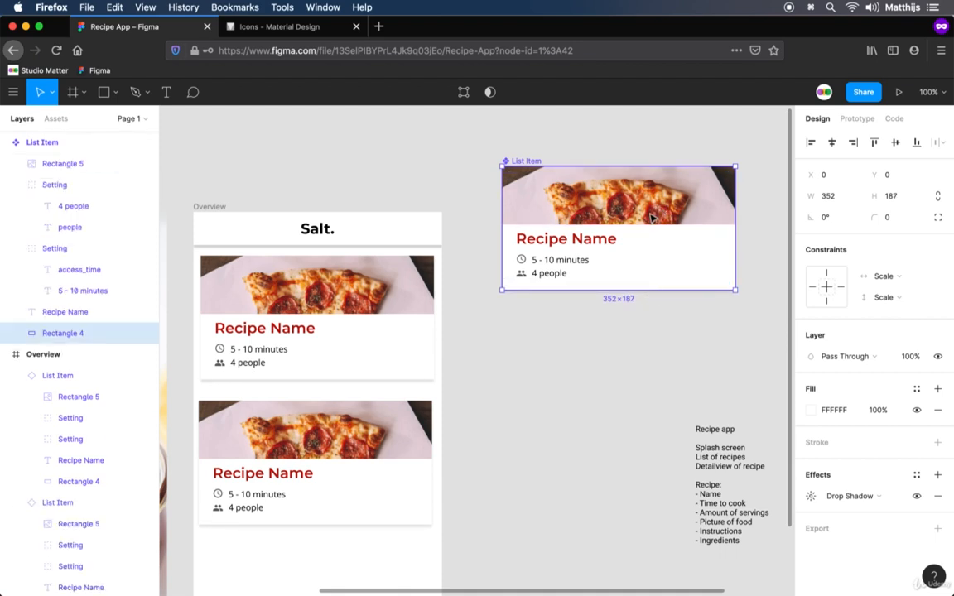
# Shift the Recipe Name and both setting rows down in the master List Item component and stretch the pizza photo's bottom edge down toward them
pyautogui.click(572, 242)
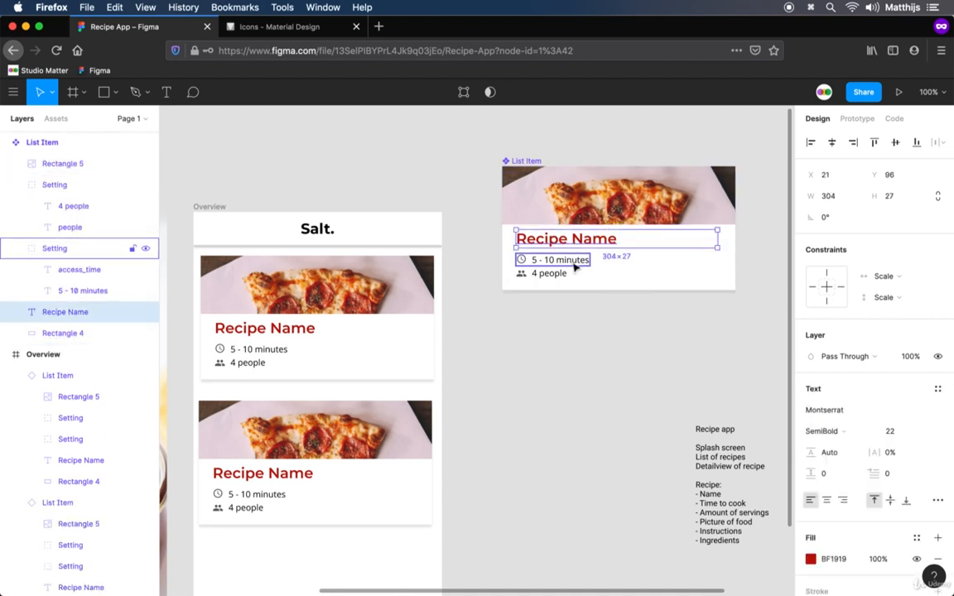
pyautogui.keyDown('shift'); pyautogui.click(574, 262); pyautogui.keyUp('shift')
pyautogui.keyDown('shift'); pyautogui.click(556, 273); pyautogui.keyUp('shift')
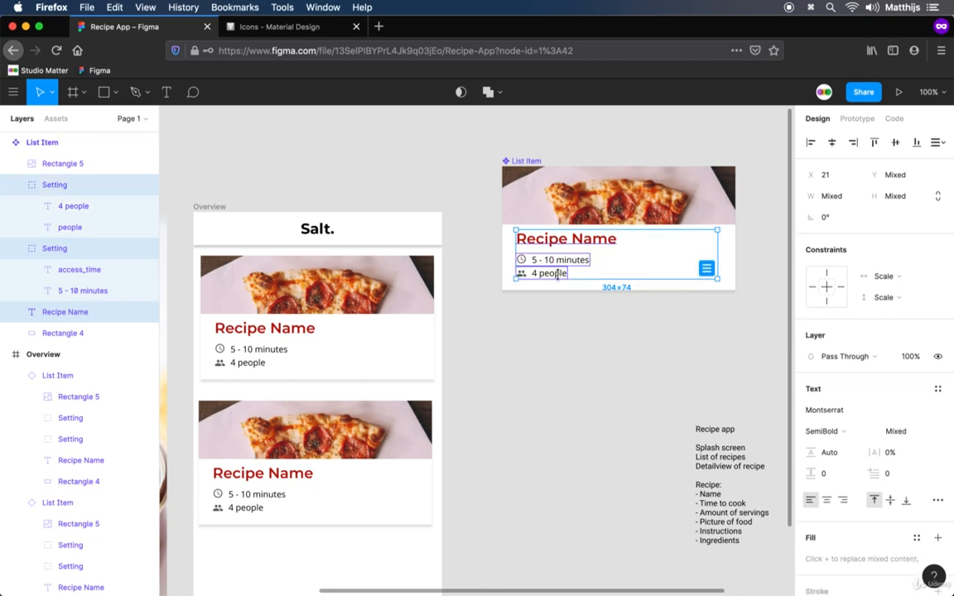
pyautogui.moveTo(556, 274); pyautogui.dragTo(556, 287)
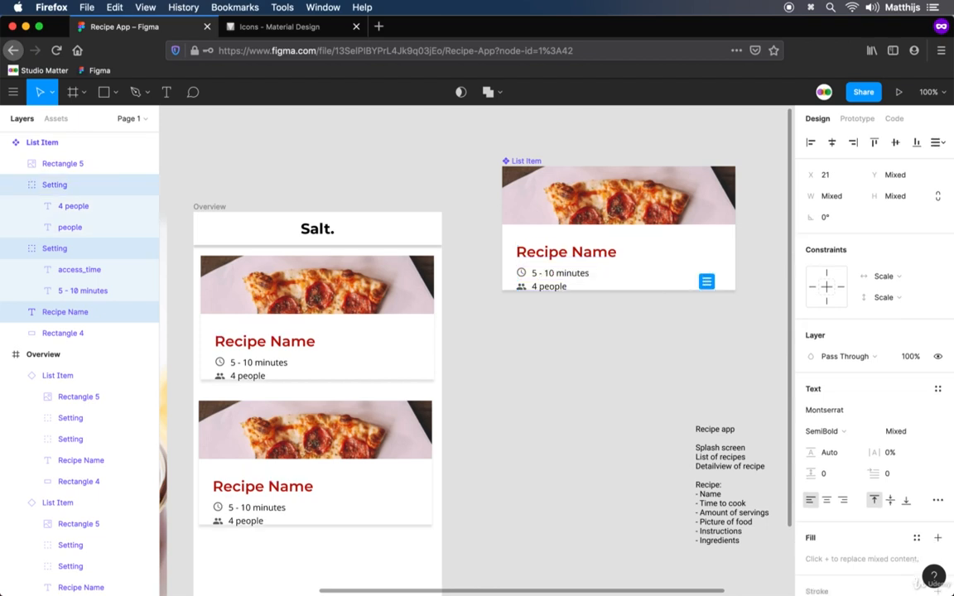
pyautogui.click(675, 217)
pyautogui.moveTo(620, 223); pyautogui.dragTo(627, 245)
# Extend the white background rectangle of the master List Item component downward to a height of about 205
pyautogui.click(678, 283)
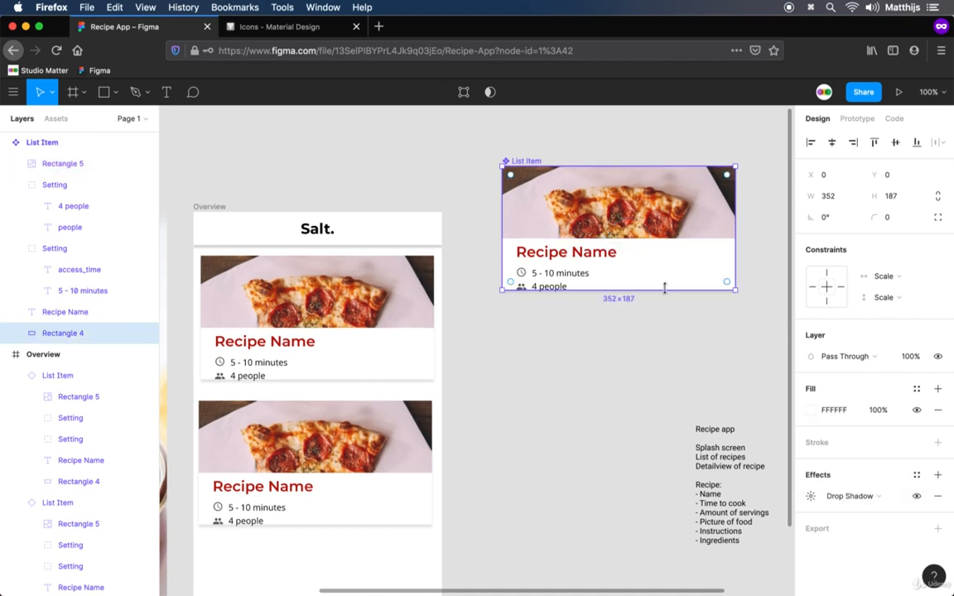
pyautogui.moveTo(664, 287); pyautogui.dragTo(665, 302)
pyautogui.click(536, 419)
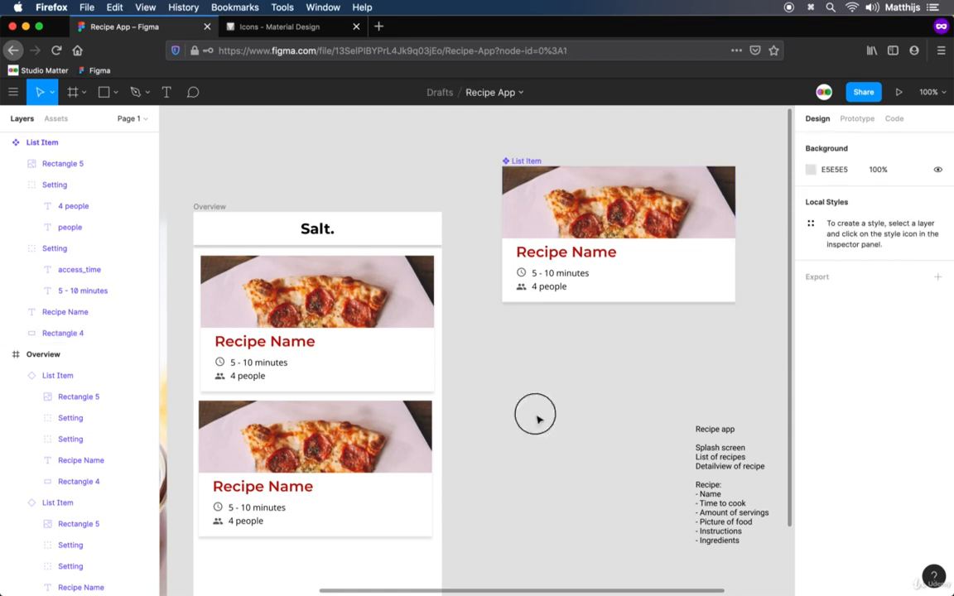
# Resize the master List Item component's frame to fit its contents and check the frames of both instances in the Overview screen
pyautogui.click(306, 431)
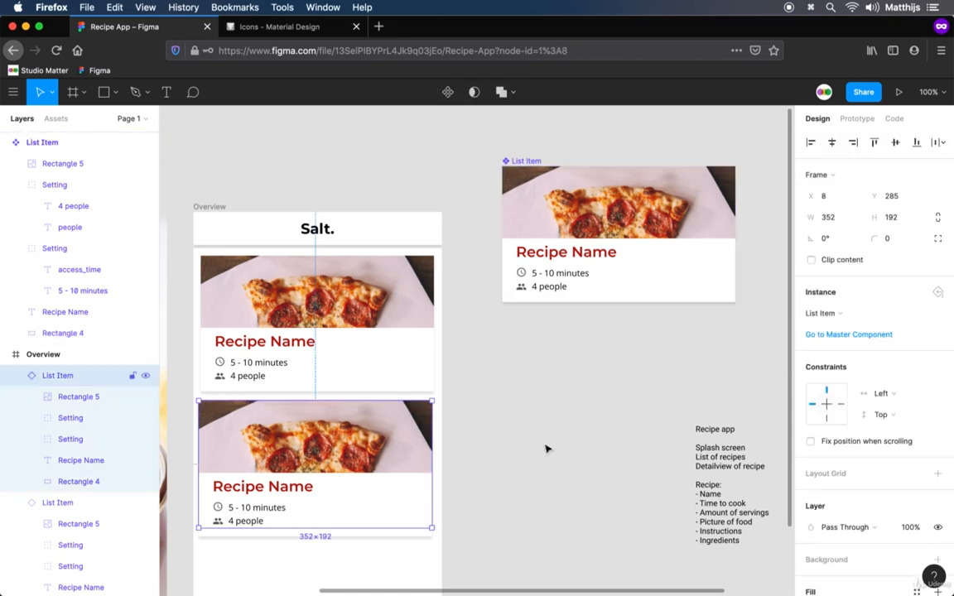
pyautogui.click(546, 448)
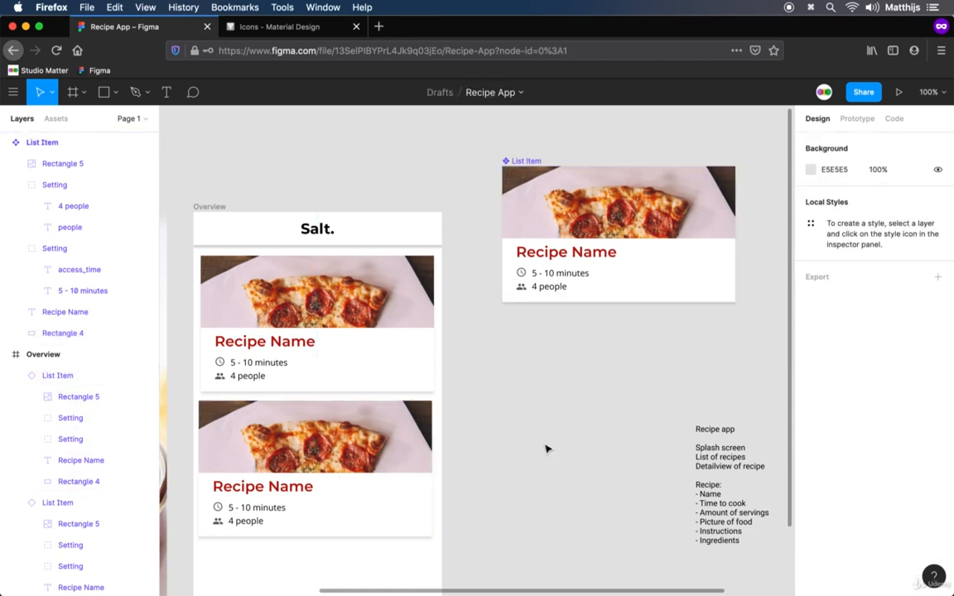
pyautogui.click(389, 307)
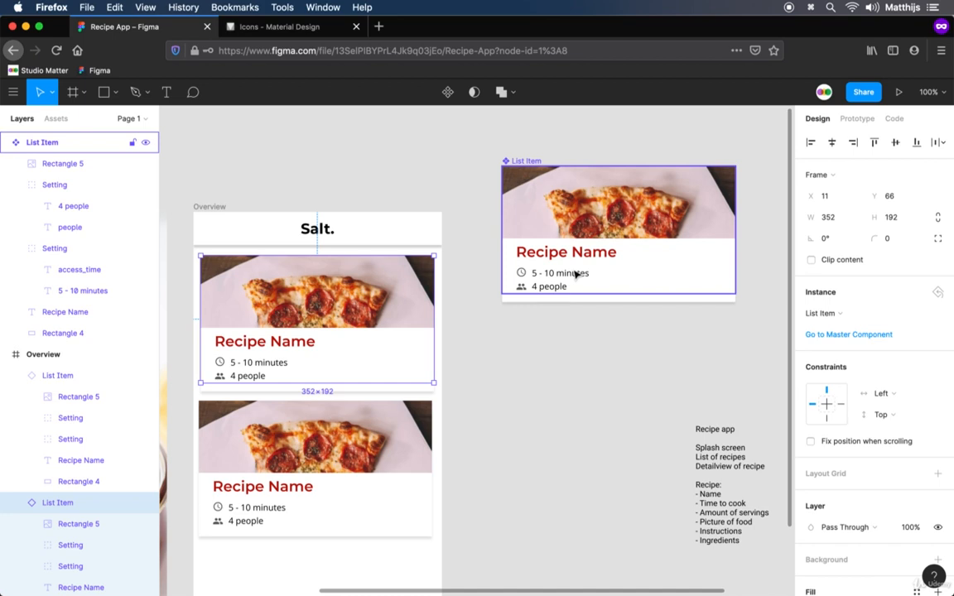
pyautogui.click(515, 161)
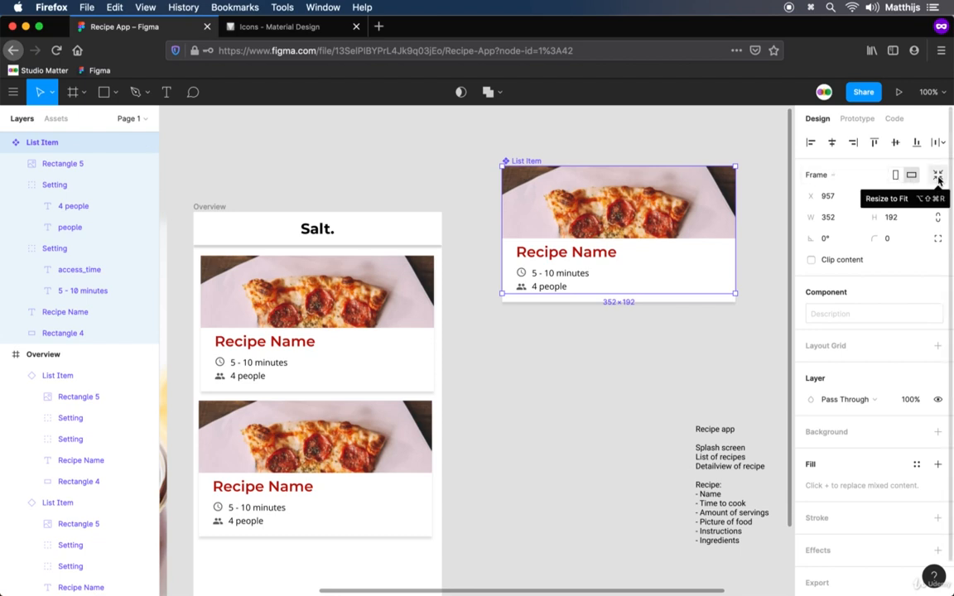
pyautogui.click(938, 176)
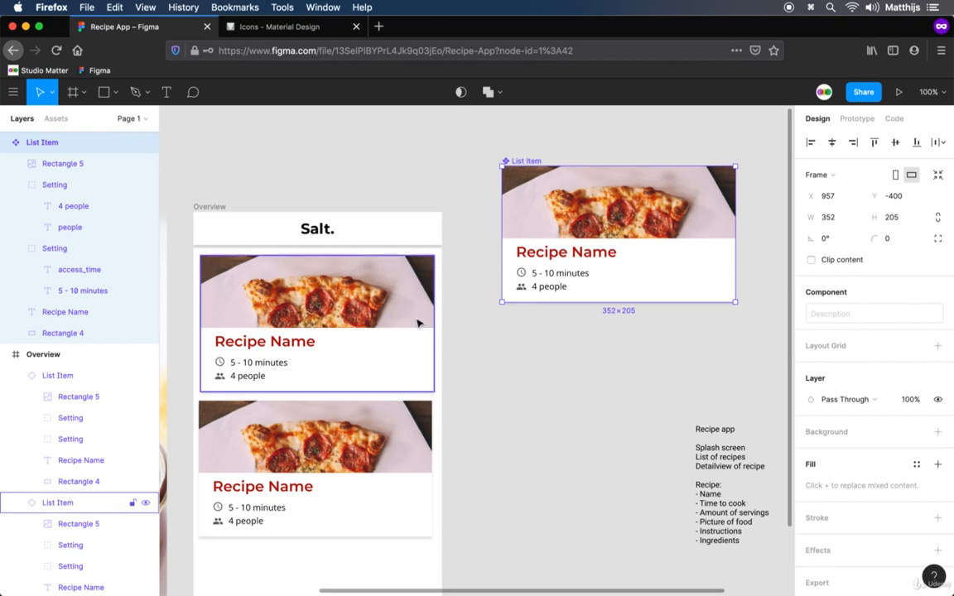
pyautogui.click(379, 294)
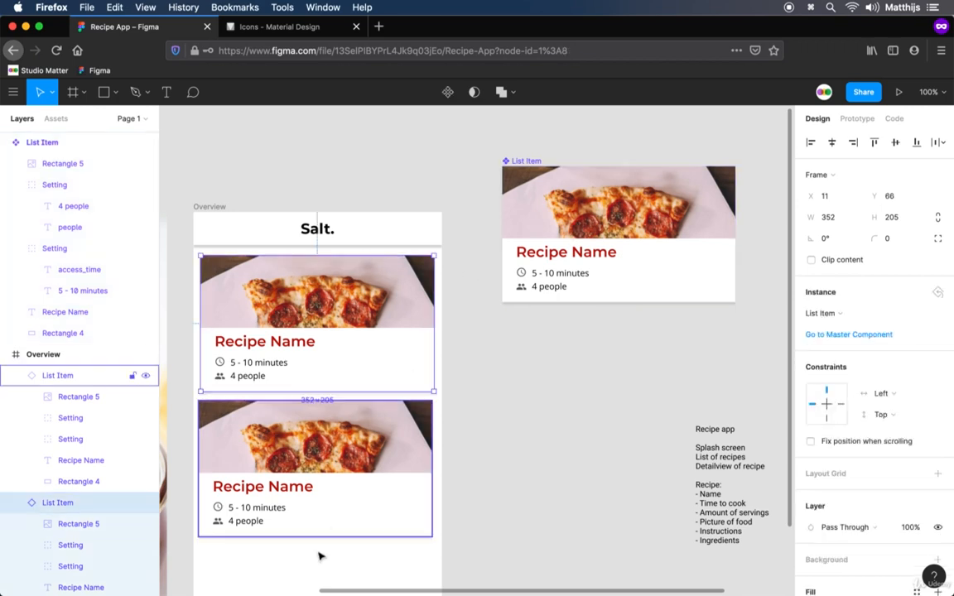
pyautogui.click(311, 493)
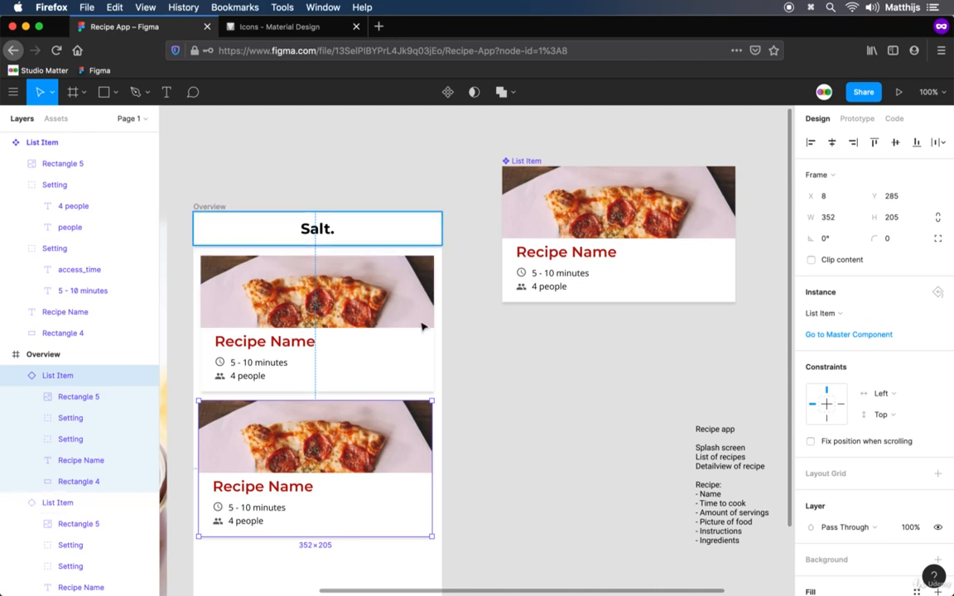
# Duplicate the lower List Item instance and place the copy beneath it at X 8, Y 506 in the Overview frame
pyautogui.moveTo(544, 441); pyautogui.dragTo(583, 373)
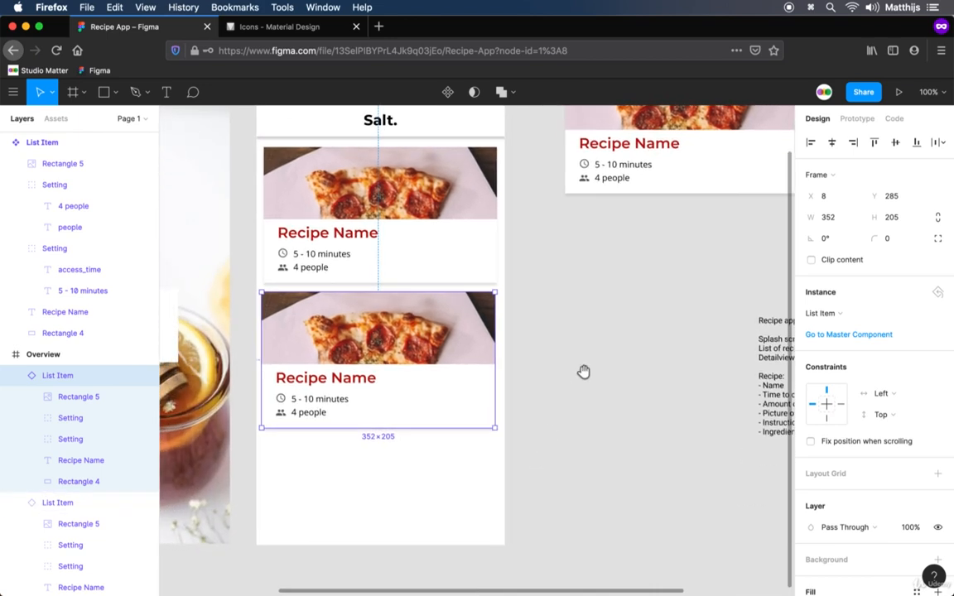
pyautogui.doubleClick(400, 344)
pyautogui.press('super+c')
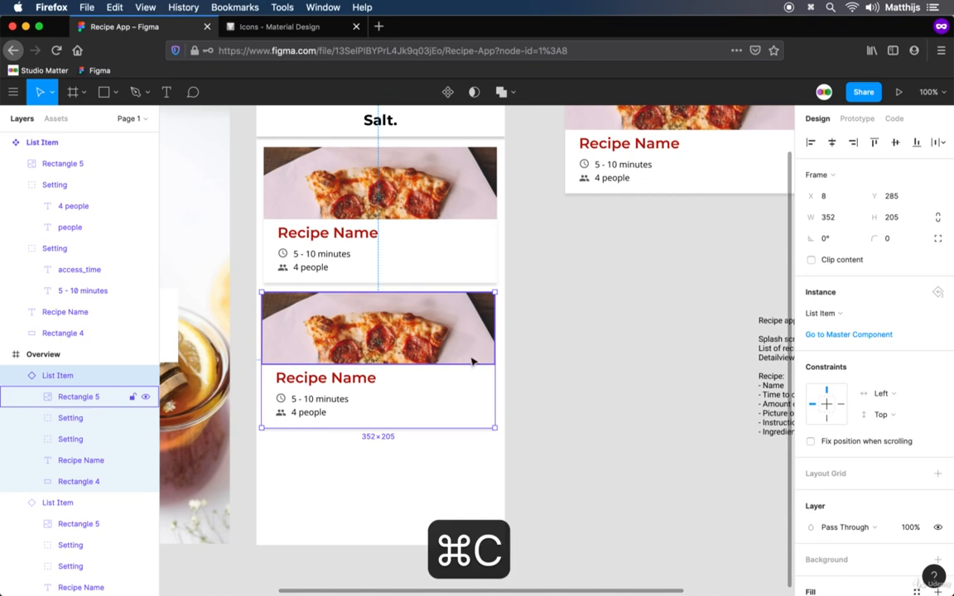
pyautogui.press('super+v')
pyautogui.moveTo(445, 335); pyautogui.dragTo(445, 480)
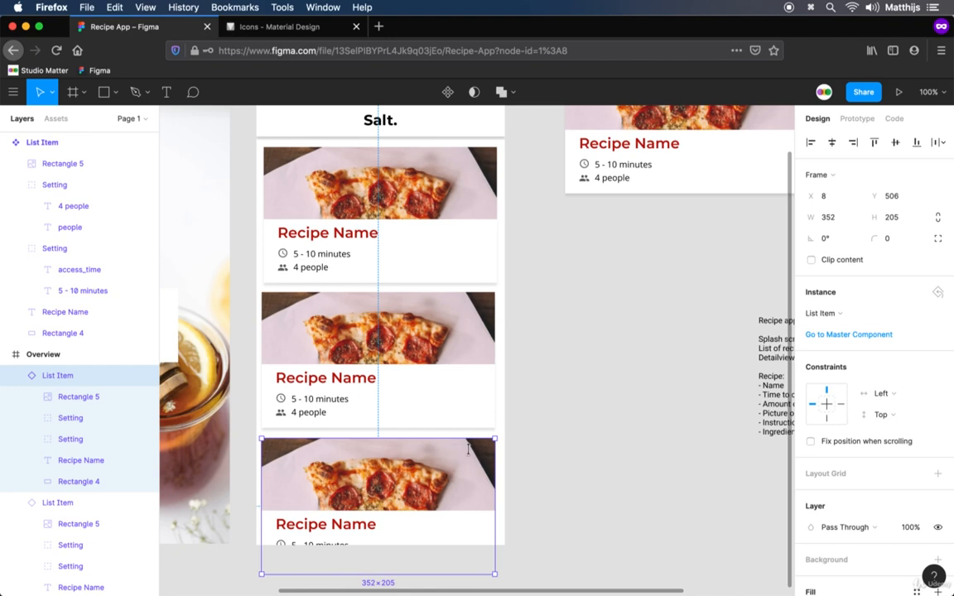
# Align the horizontal centers of all three List Item instances in the Overview frame
pyautogui.keyDown('shift'); pyautogui.click(442, 365); pyautogui.keyUp('shift')
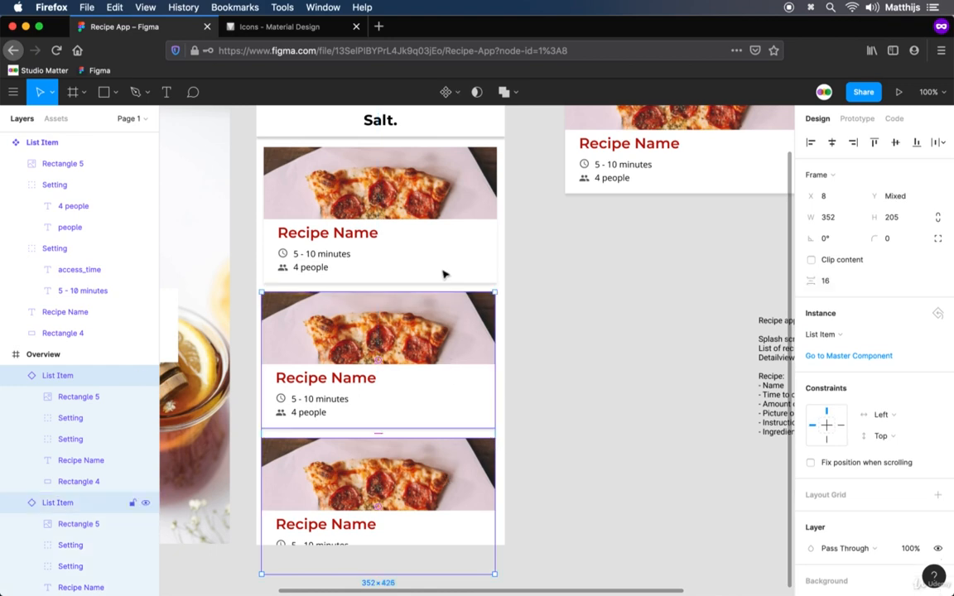
pyautogui.keyDown('shift'); pyautogui.click(443, 234); pyautogui.keyUp('shift')
pyautogui.click(830, 143)
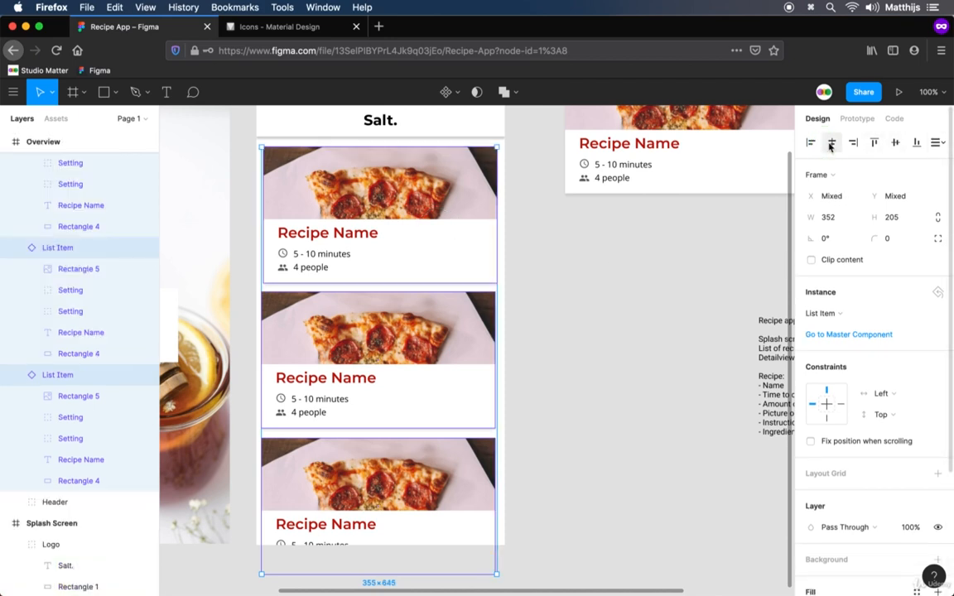
pyautogui.click(579, 393)
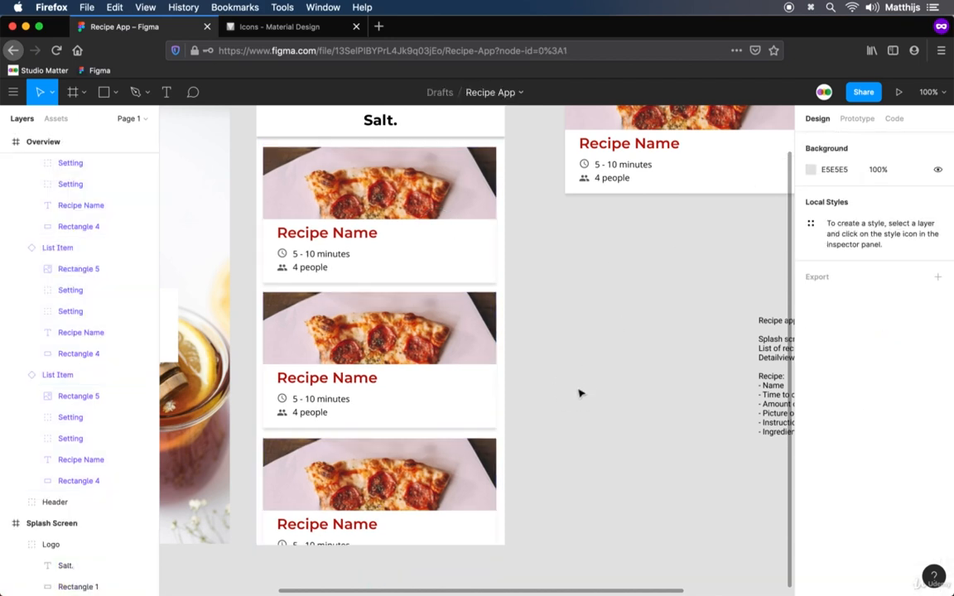
# Fill the photo rectangles of all three List Item instances with random food images using the Unsplash plugin
pyautogui.moveTo(632, 351); pyautogui.dragTo(603, 387)
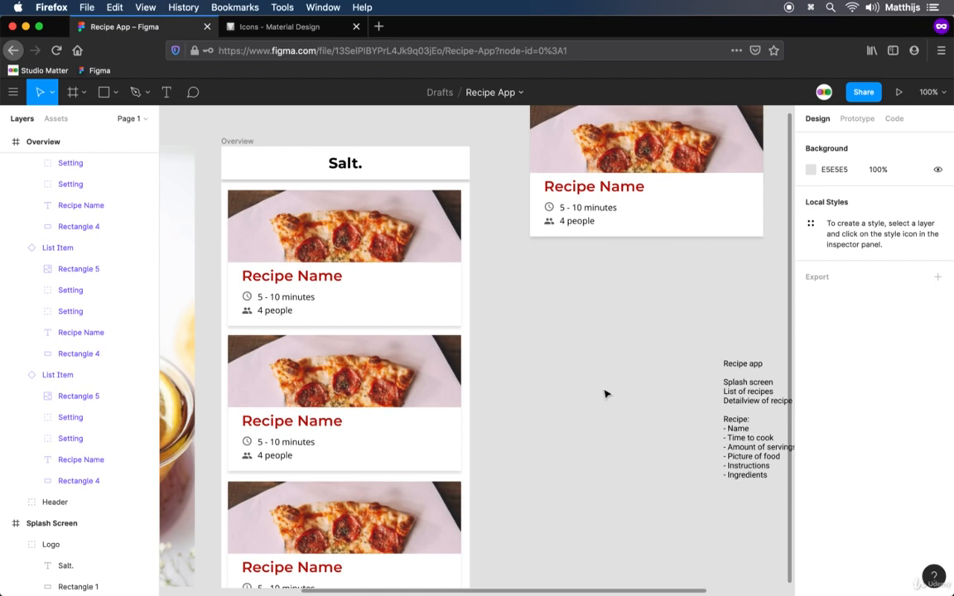
pyautogui.click(422, 241)
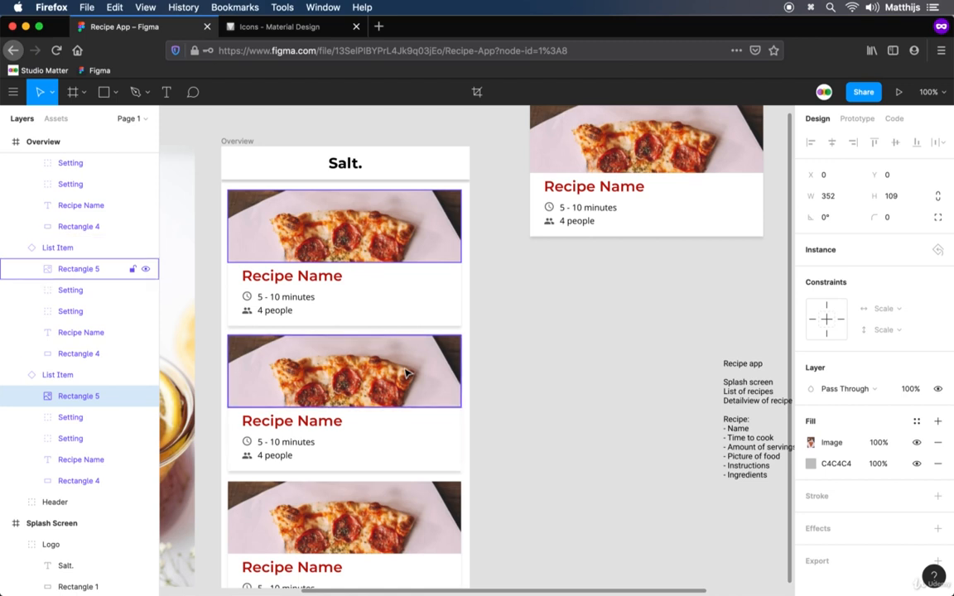
pyautogui.keyDown('shift'); pyautogui.click(406, 374); pyautogui.keyUp('shift')
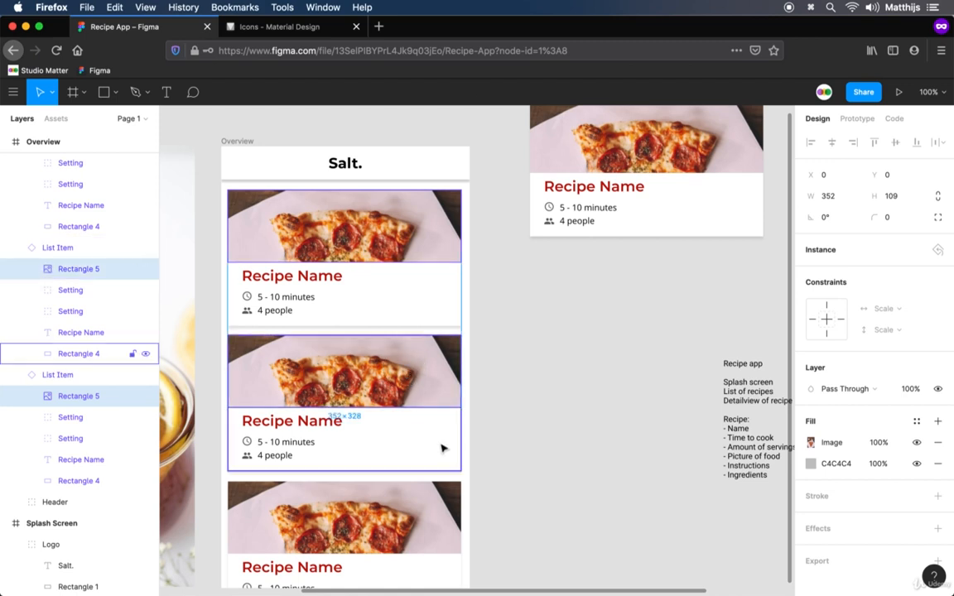
pyautogui.keyDown('shift'); pyautogui.click(429, 496); pyautogui.keyUp('shift')
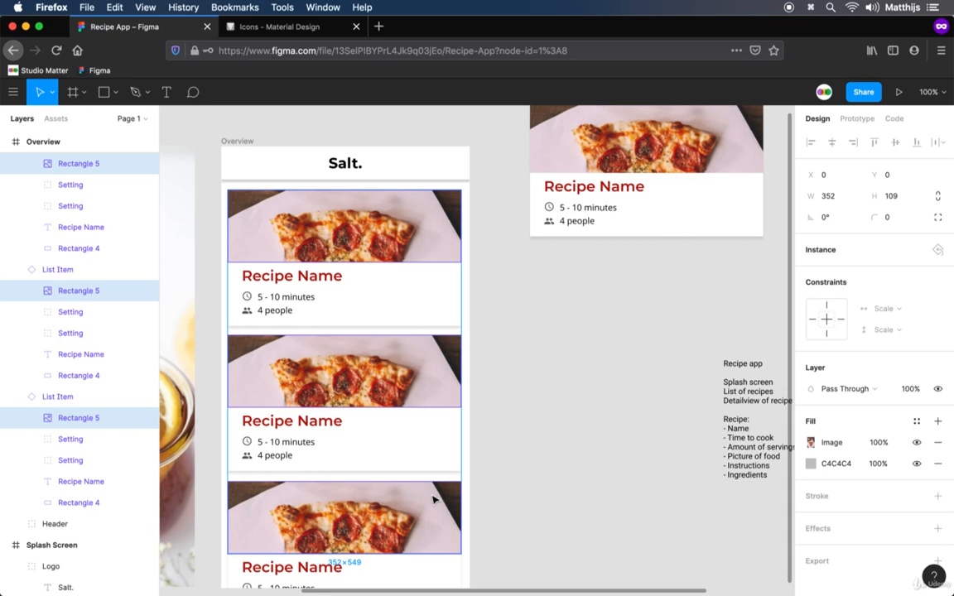
pyautogui.rightClick(434, 500)
pyautogui.moveTo(479, 507)
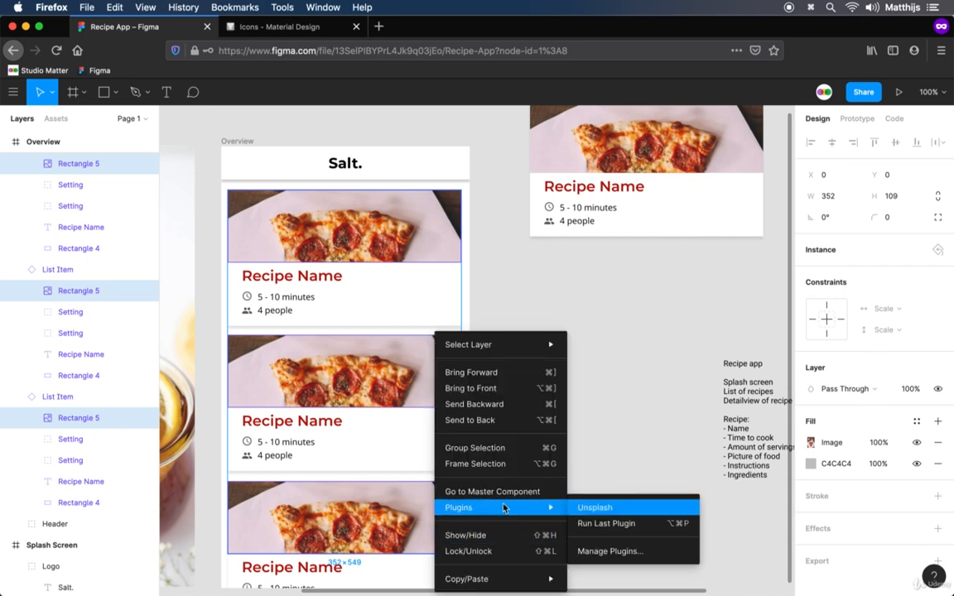
pyautogui.click(596, 507)
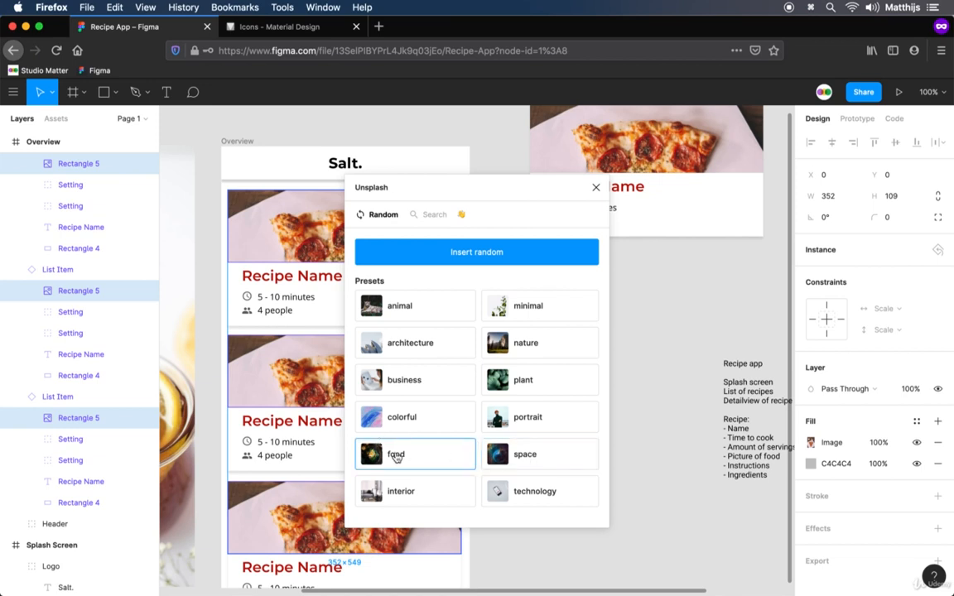
pyautogui.click(396, 458)
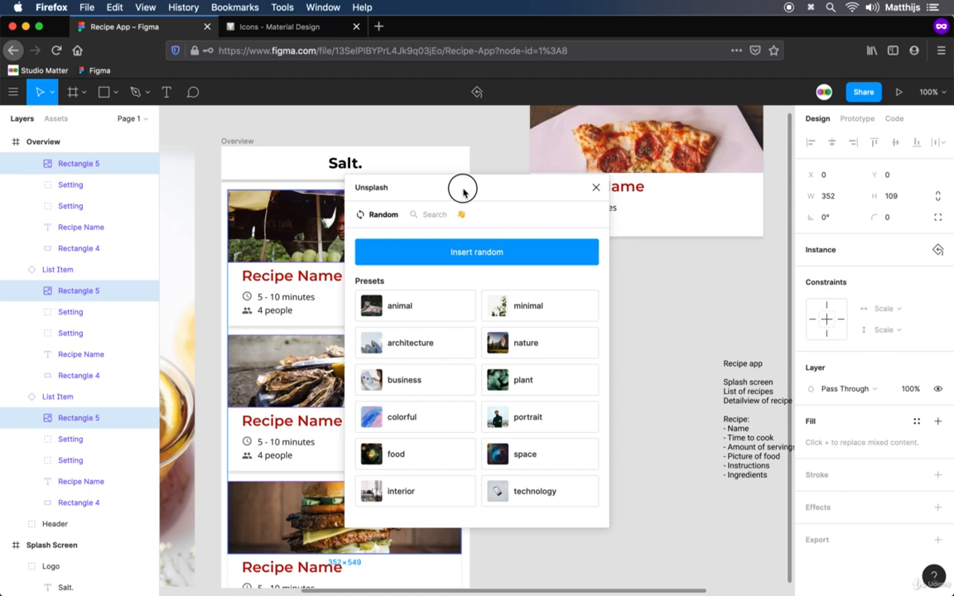
# Replace the three instance photos with another random set from the food preset, then close Unsplash and clear the selection
pyautogui.moveTo(460, 187); pyautogui.dragTo(612, 189)
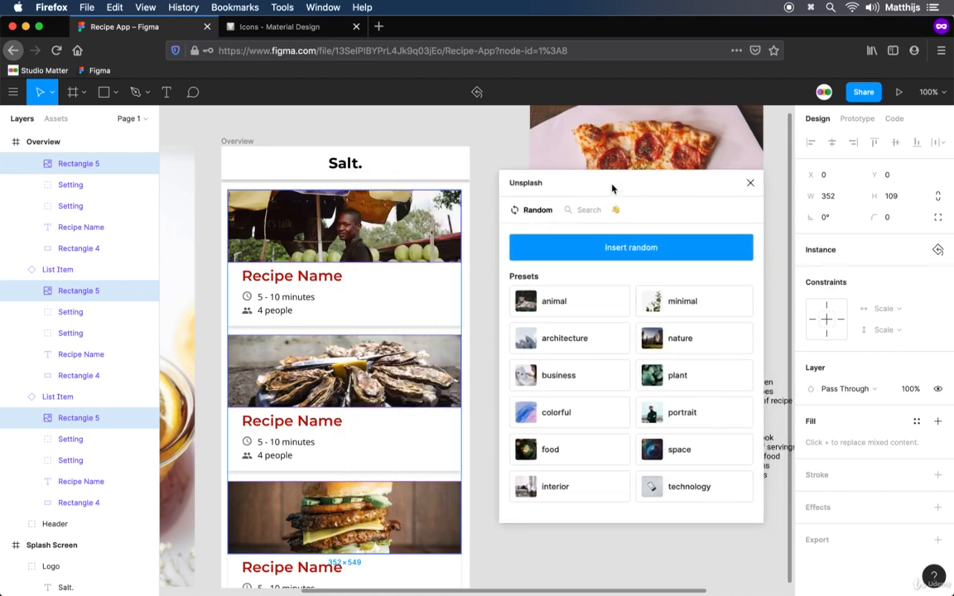
pyautogui.click(596, 451)
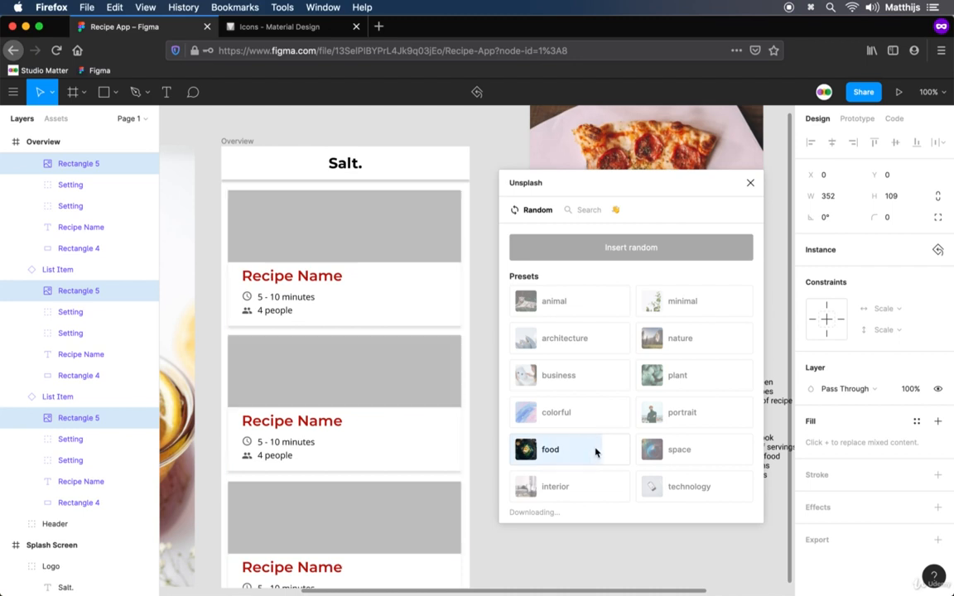
pyautogui.click(750, 184)
pyautogui.click(536, 464)
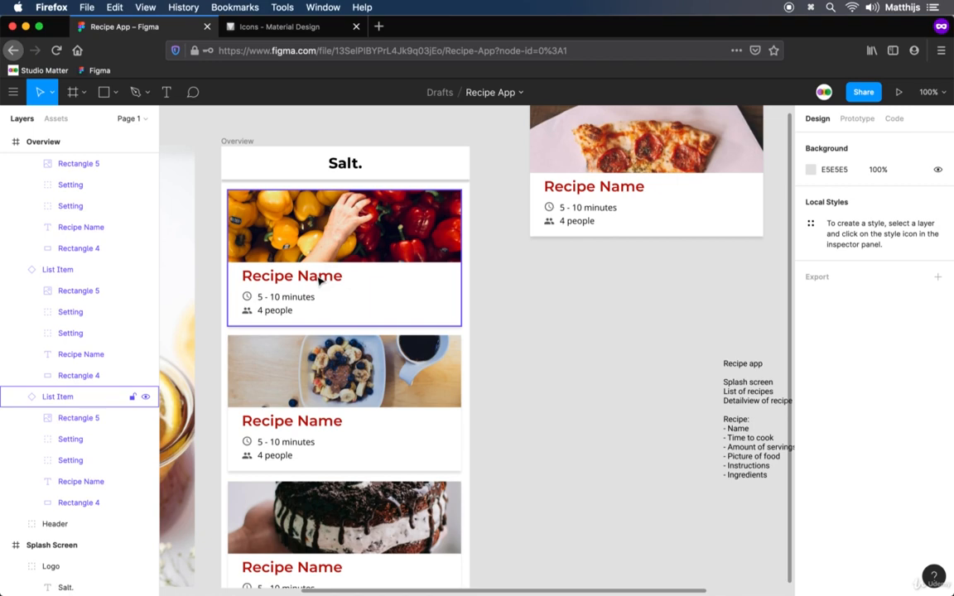
# Search all available Figma plugins for "lorem ipsum" and install the Lorem ipsum plugin
pyautogui.click(12, 92)
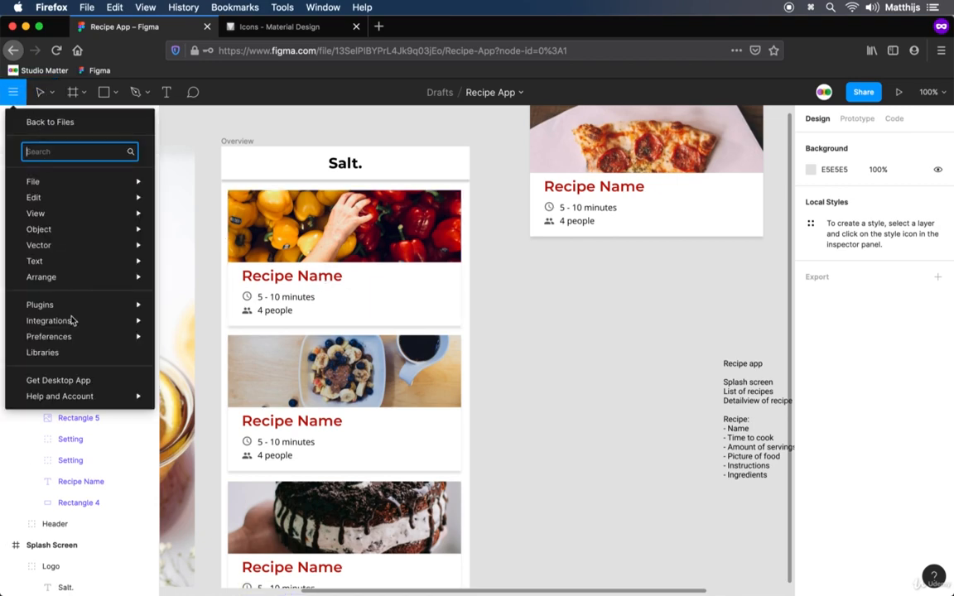
pyautogui.moveTo(124, 305)
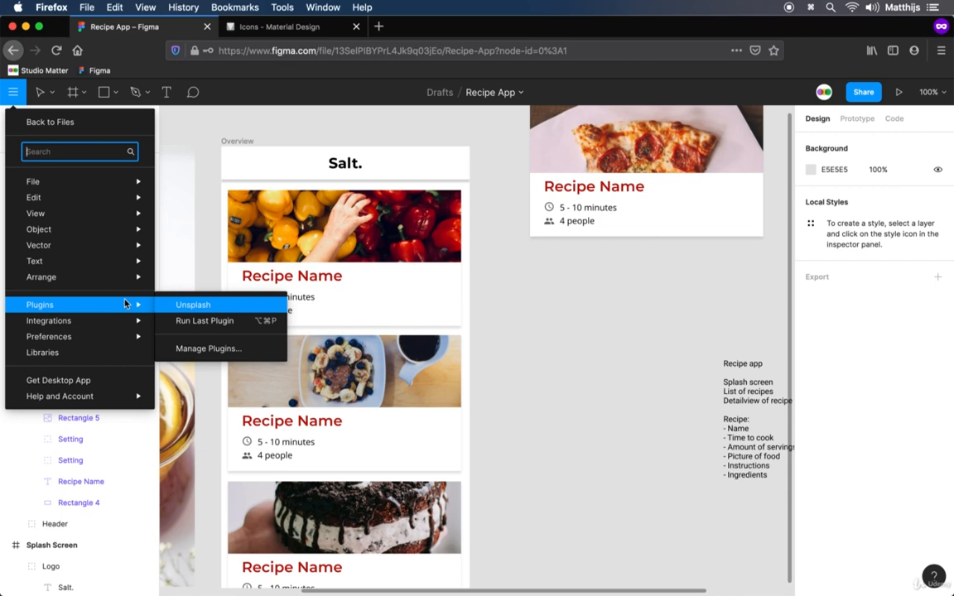
pyautogui.click(205, 349)
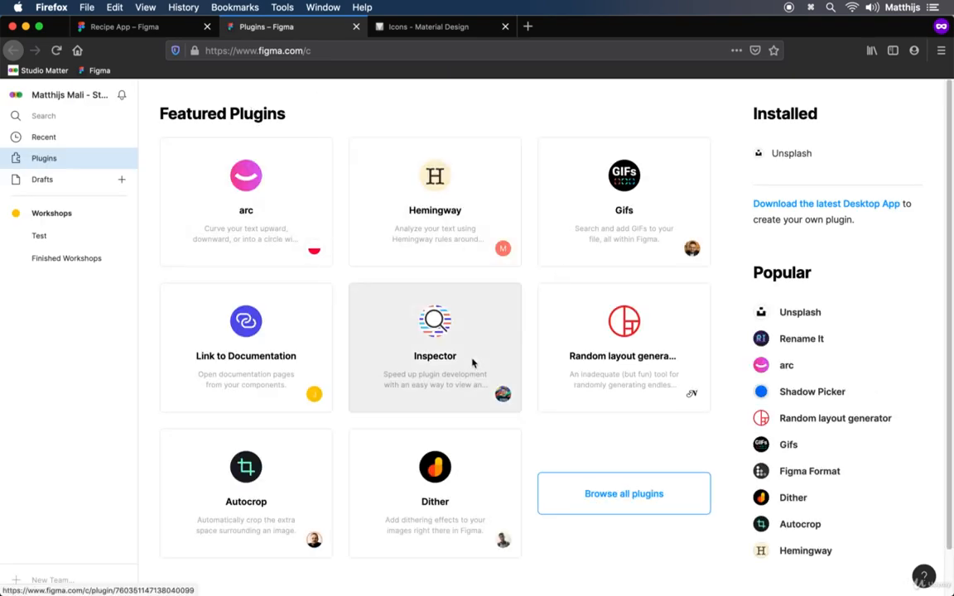
pyautogui.click(542, 500)
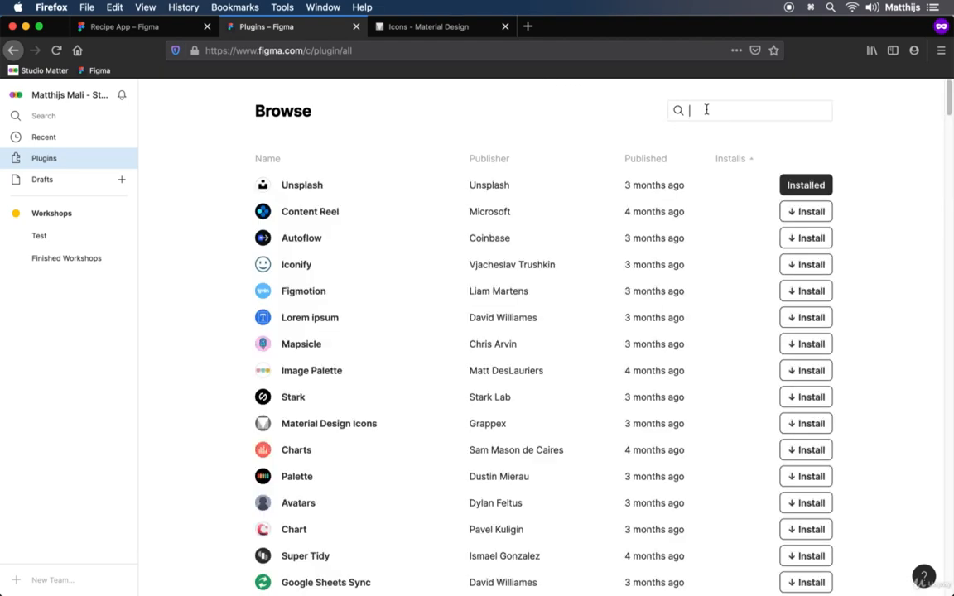
pyautogui.write('lorem ipsum')
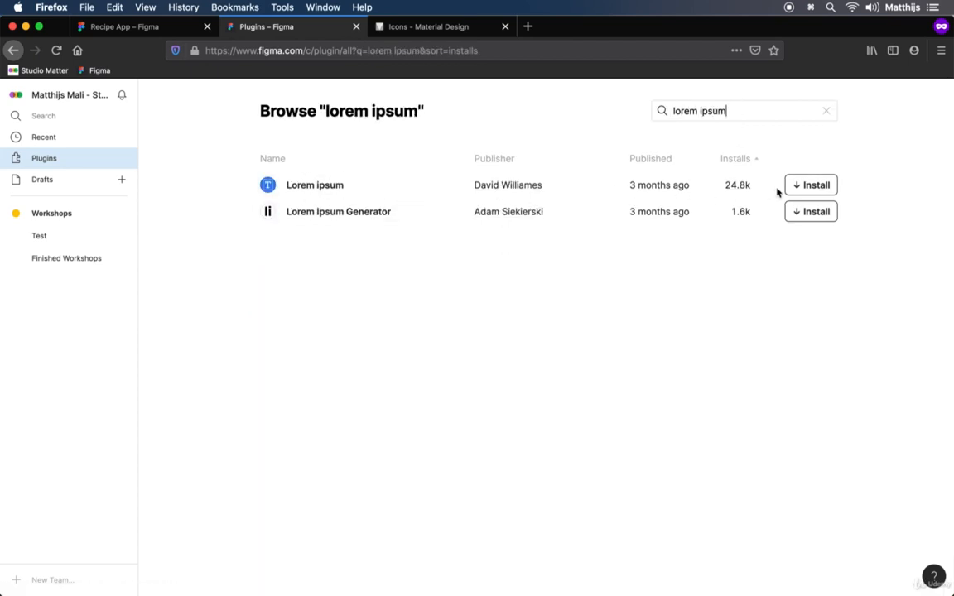
pyautogui.click(808, 187)
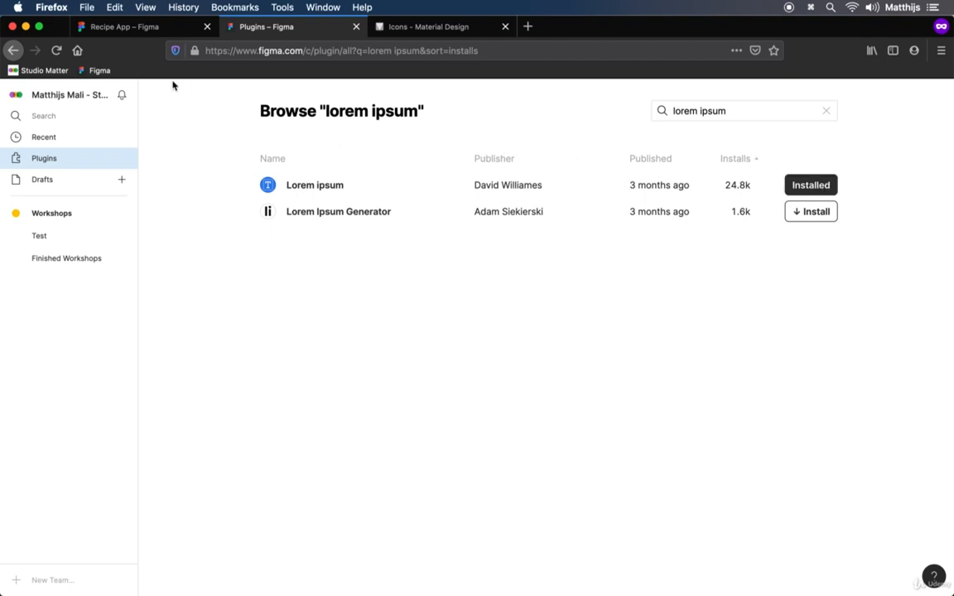
# Fill the recipe name texts of all three List Item instances with auto-generated placeholder text using the Lorem ipsum plugin, then close it
pyautogui.click(177, 31)
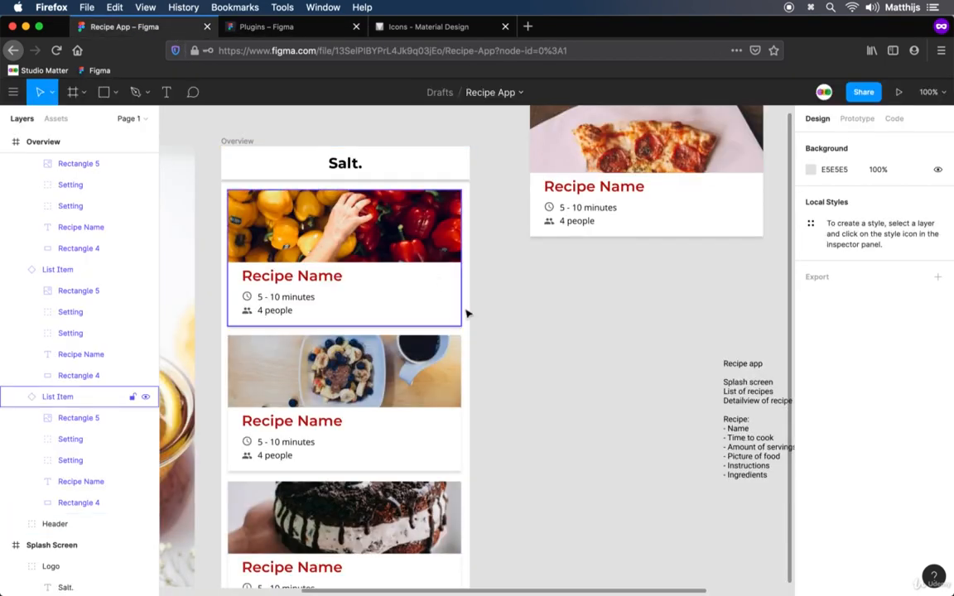
pyautogui.click(289, 280)
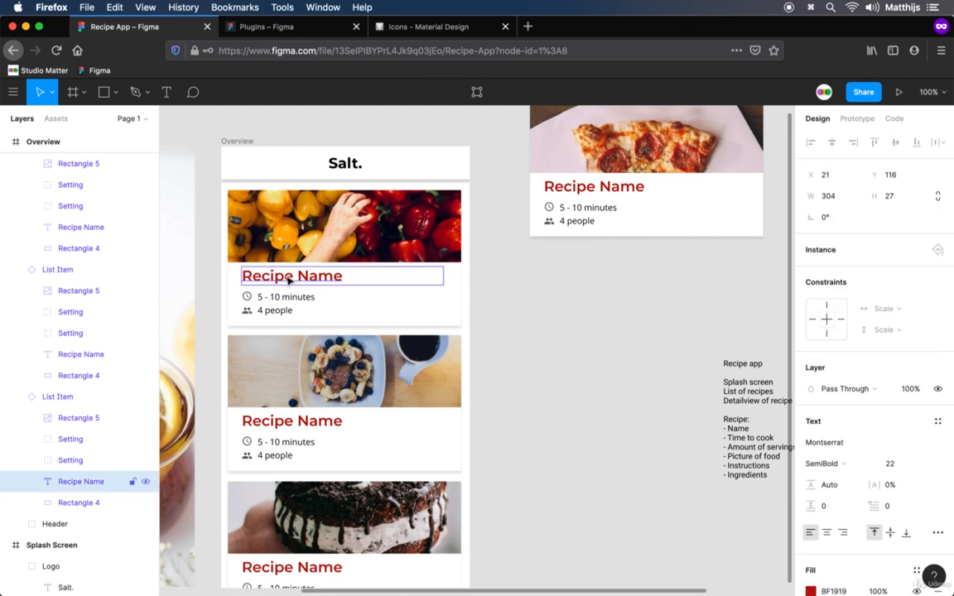
pyautogui.keyDown('shift'); pyautogui.click(323, 421); pyautogui.keyUp('shift')
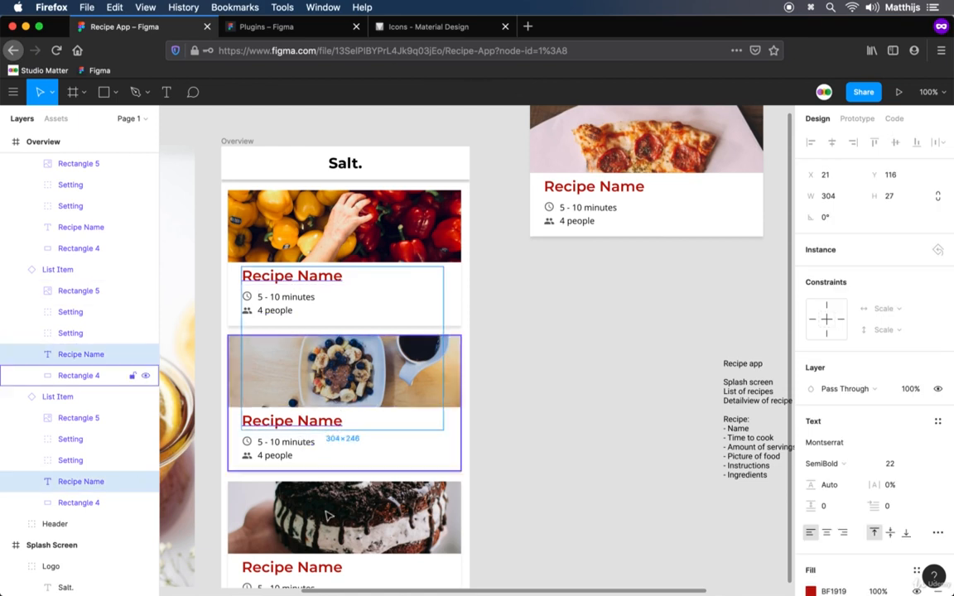
pyautogui.keyDown('shift'); pyautogui.click(327, 574); pyautogui.keyUp('shift')
pyautogui.rightClick(332, 422)
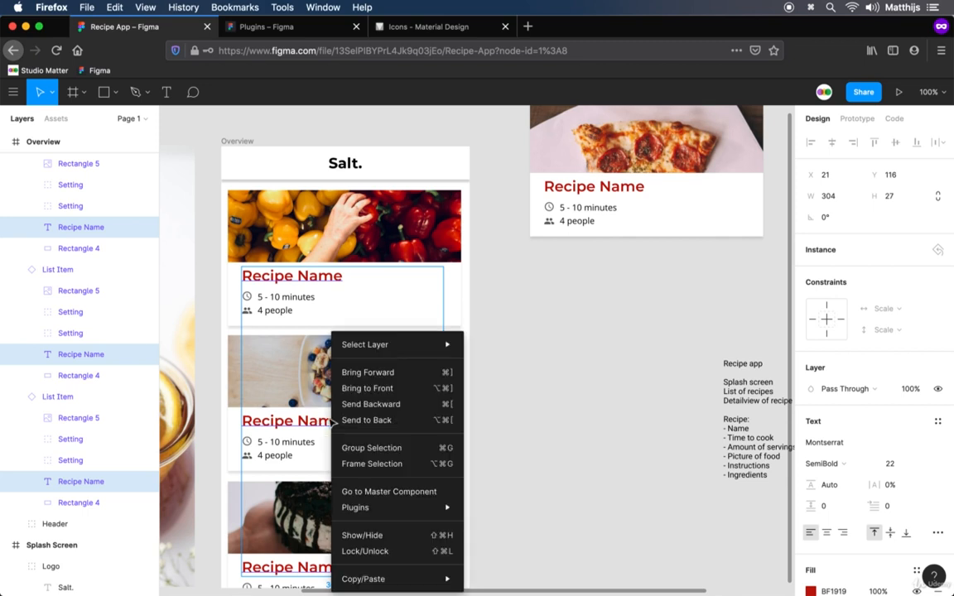
pyautogui.moveTo(413, 512)
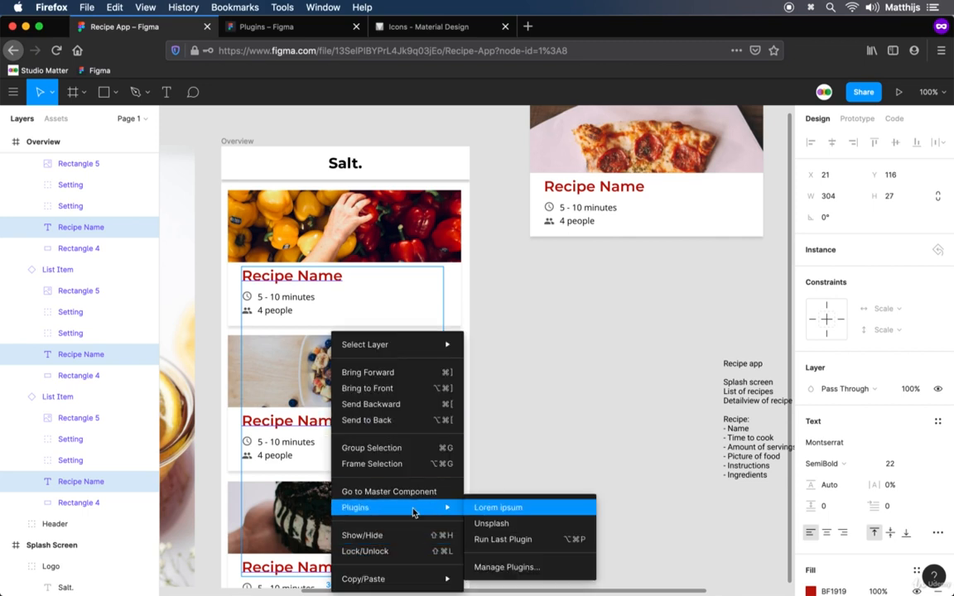
pyautogui.click(535, 515)
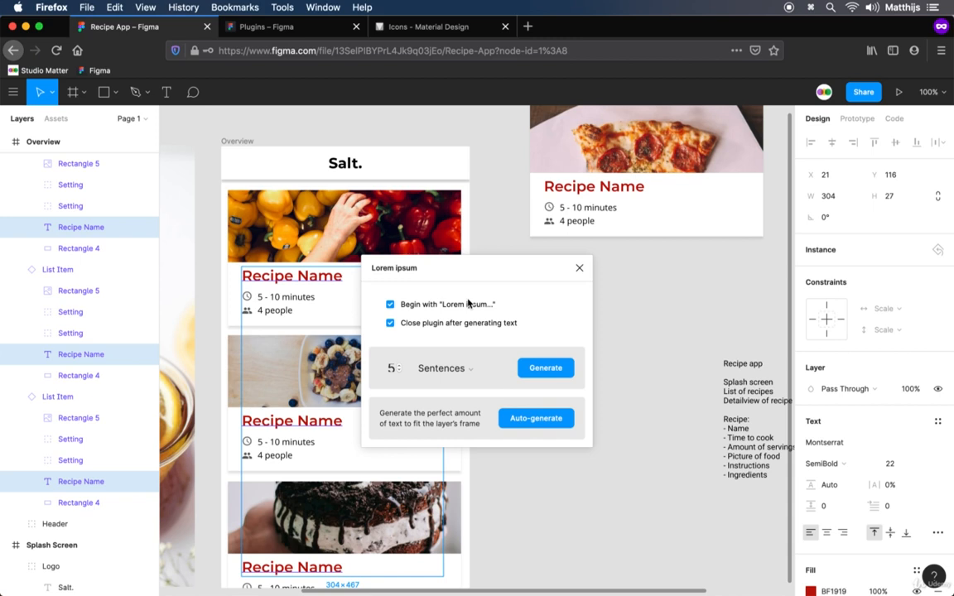
pyautogui.click(523, 418)
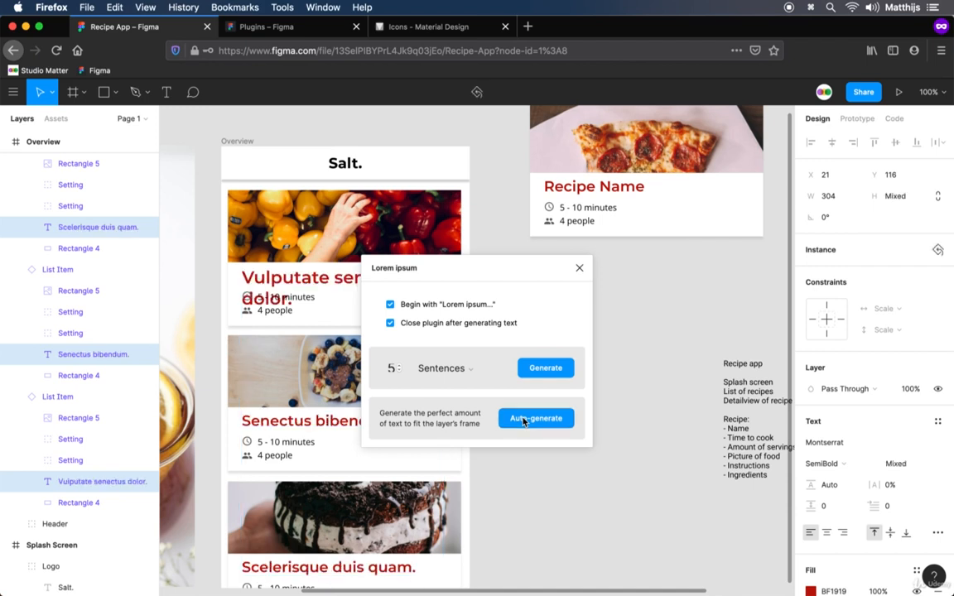
pyautogui.click(579, 270)
# Shorten the first list item's title to "Vulputate senectus" by removing its last word and the period, then clear the selection
pyautogui.click(366, 283)
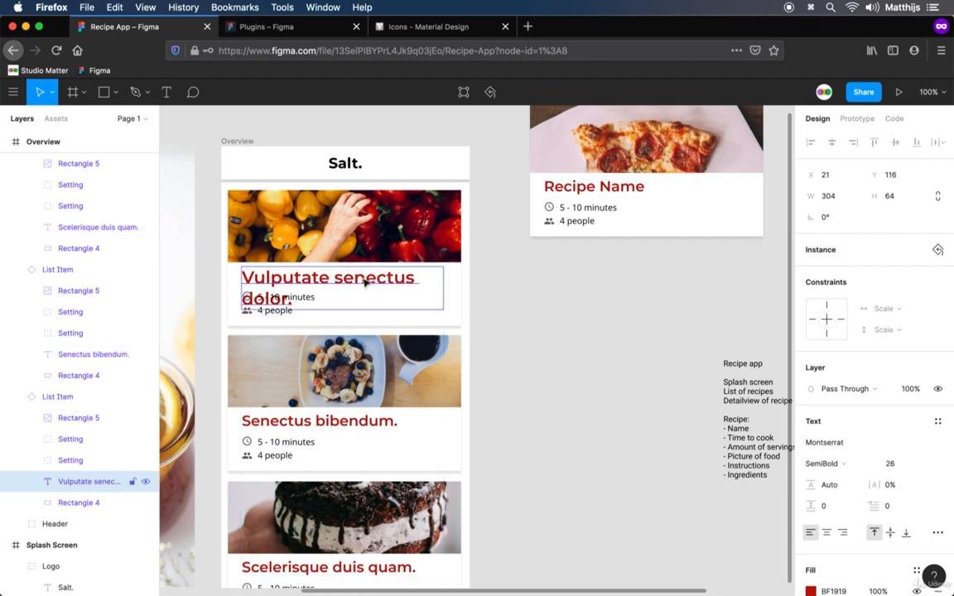
pyautogui.doubleClick(372, 279)
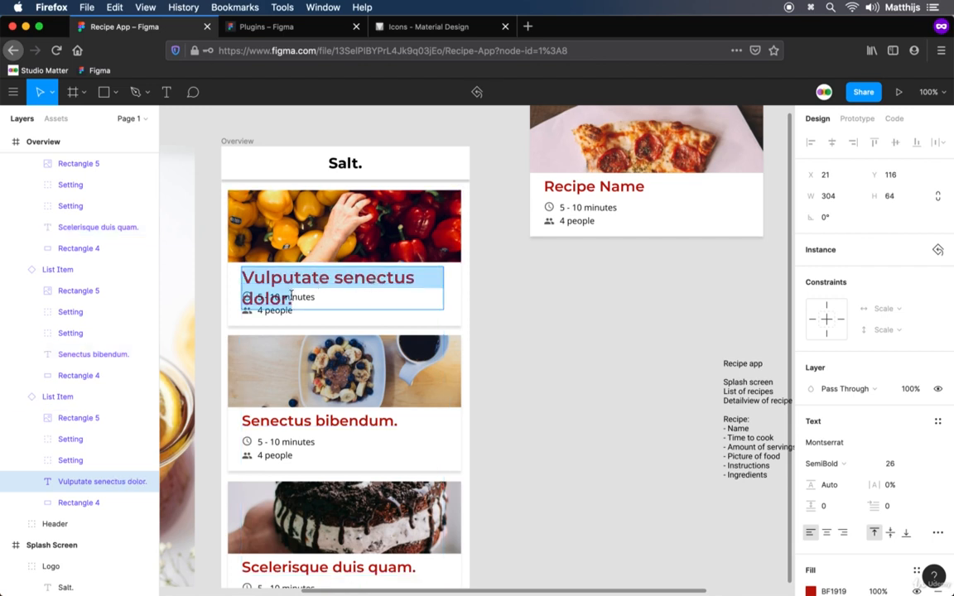
pyautogui.doubleClick(262, 296)
pyautogui.press('BackSpace')
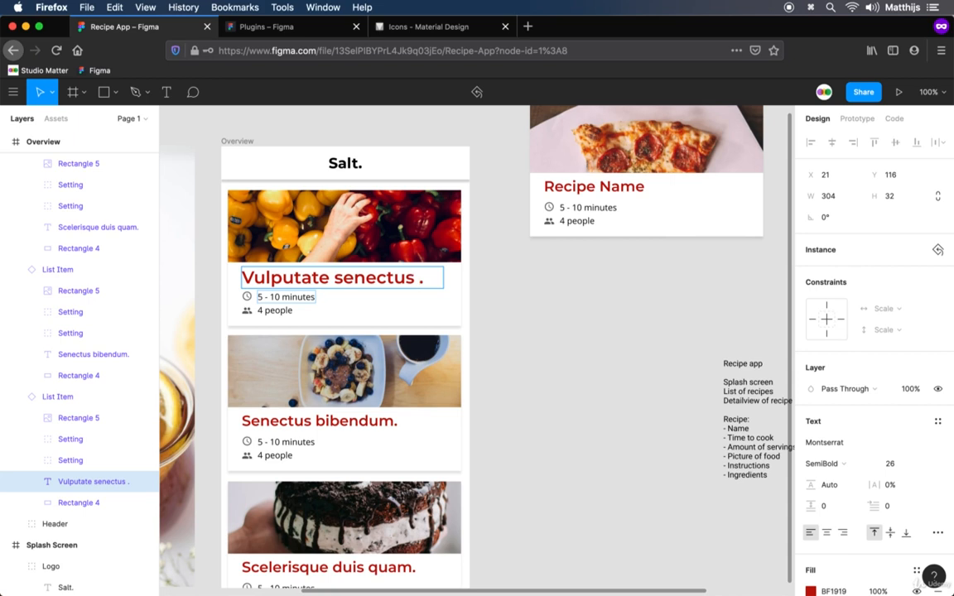
pyautogui.press('Delete')
pyautogui.press('BackSpace')
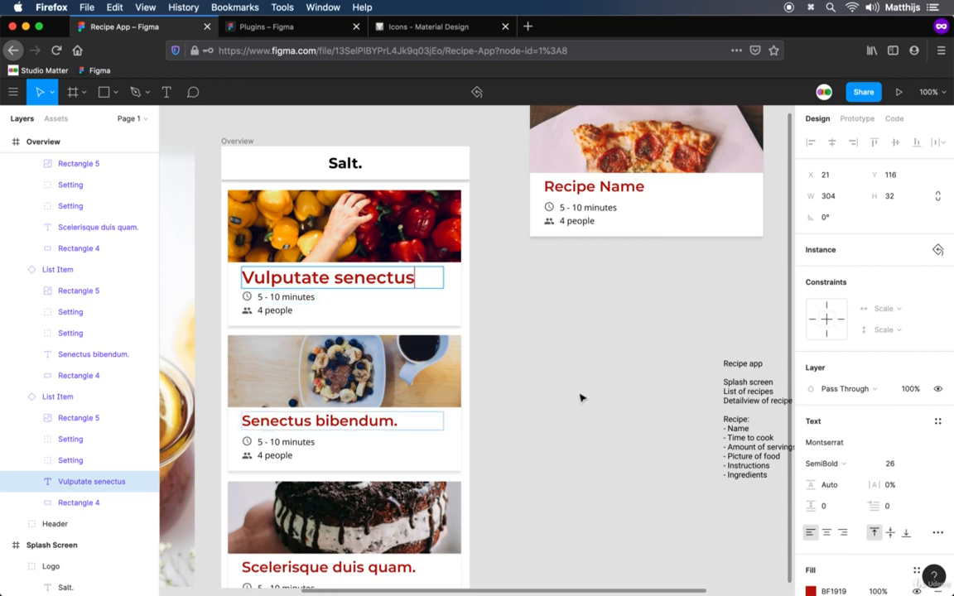
pyautogui.click(569, 515)
pyautogui.scroll(-3, 568, 503)
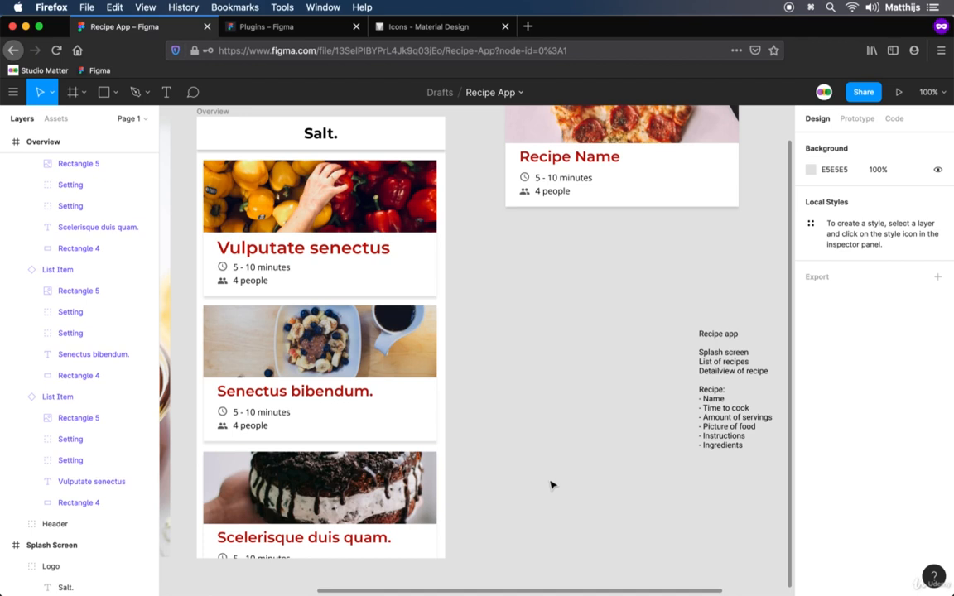
pyautogui.scroll(5, 19, 323)
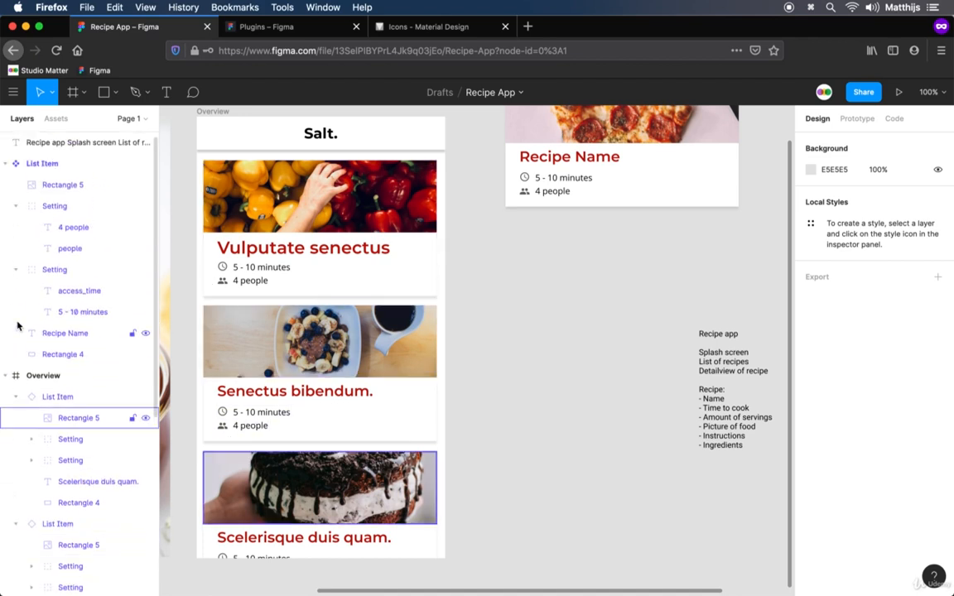